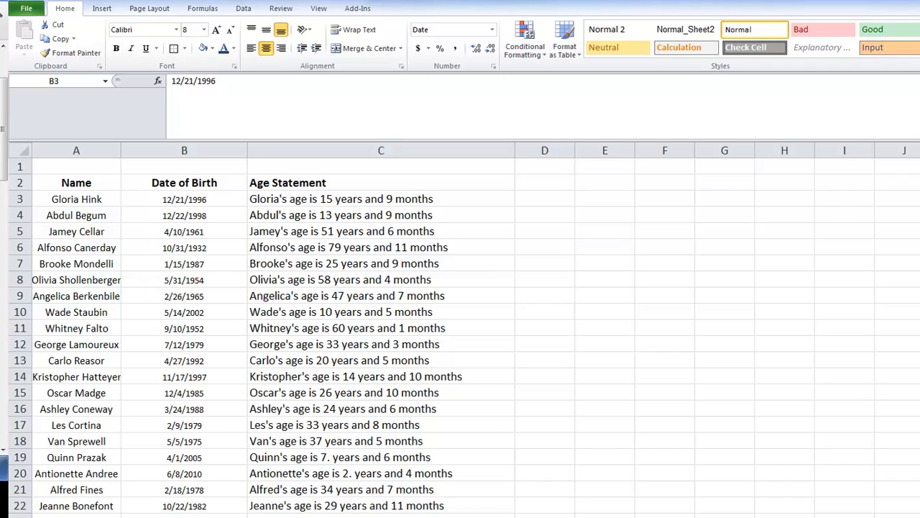
Step: Review the first row's age statement formula and its inputs, and change the year of the date of birth in cell B3
left_click(267, 200)
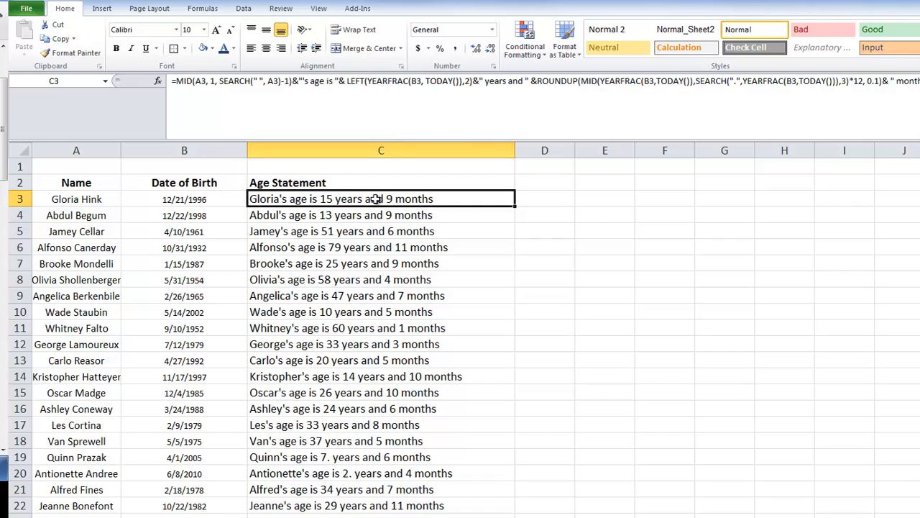
left_click(86, 199)
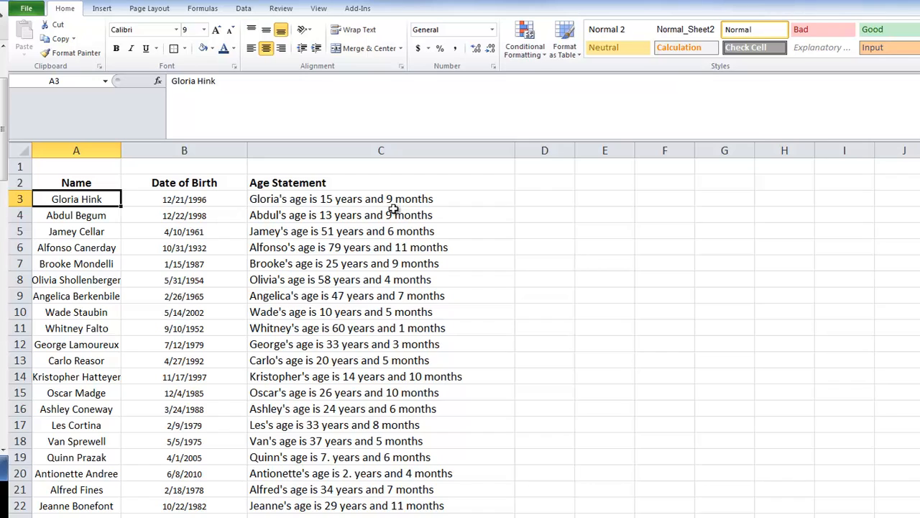
left_click(214, 204)
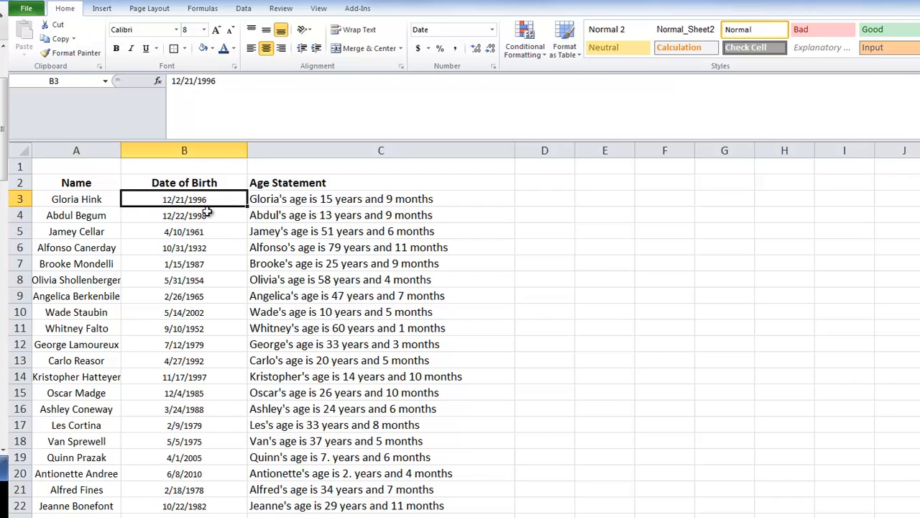
double_click(189, 199)
left_click_drag(188, 199, 214, 199)
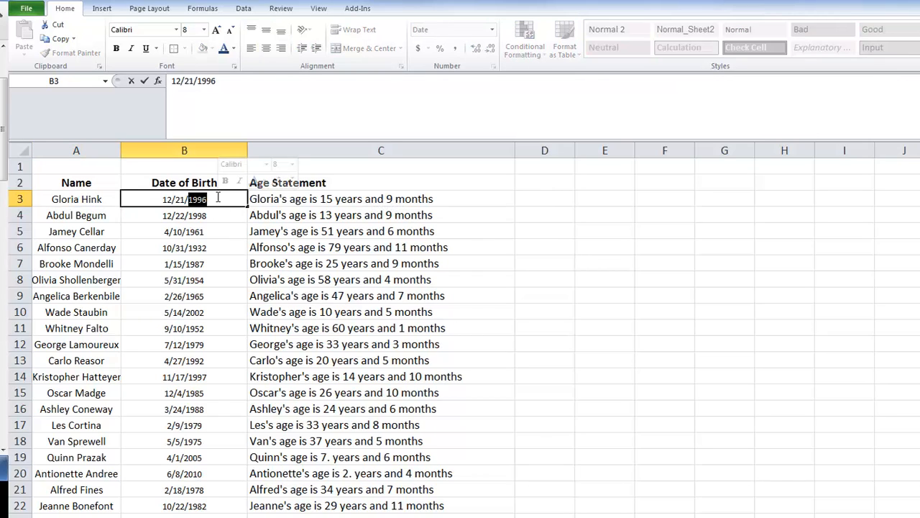
type("1952")
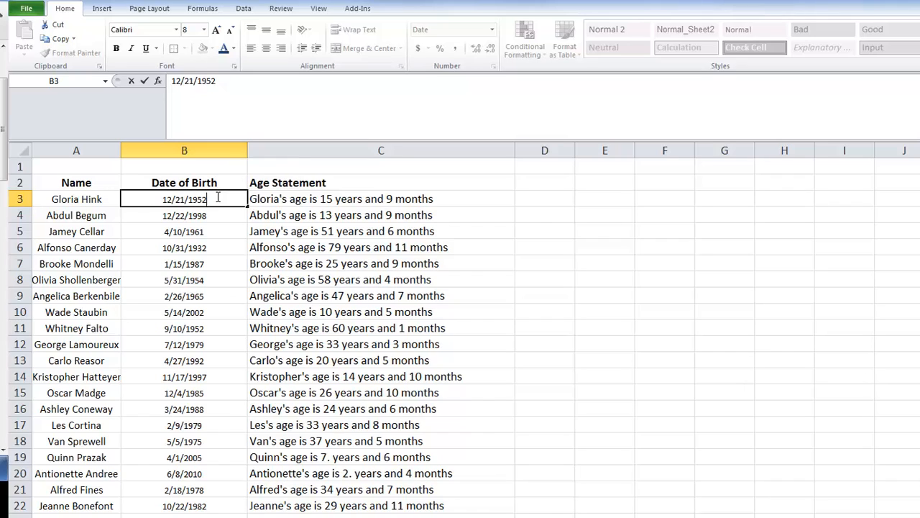
key("Return")
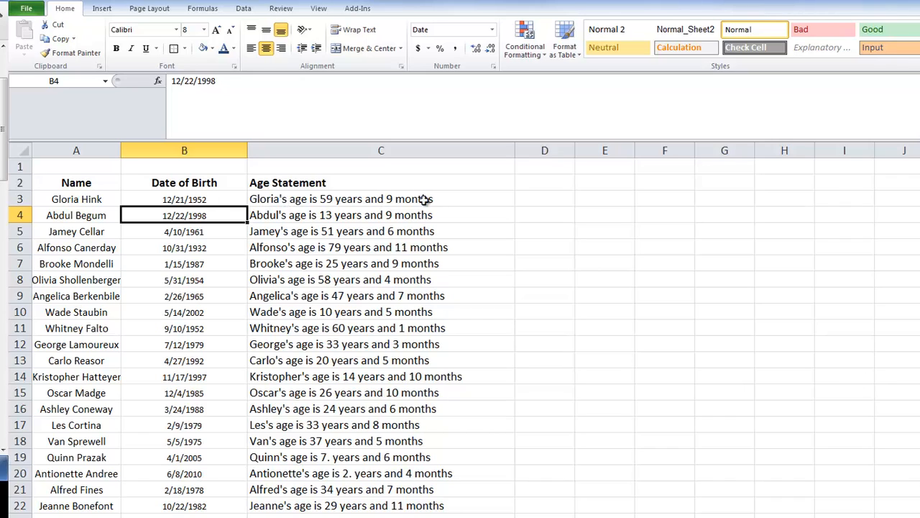
Step: Clear all existing age statement formulas in column C from C3 down
left_click(318, 199)
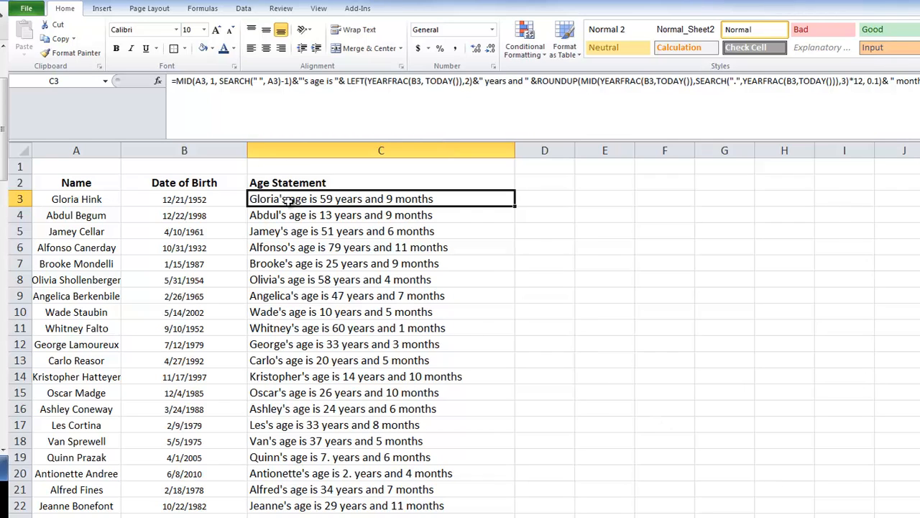
key("ctrl+shift+Down")
key("Delete")
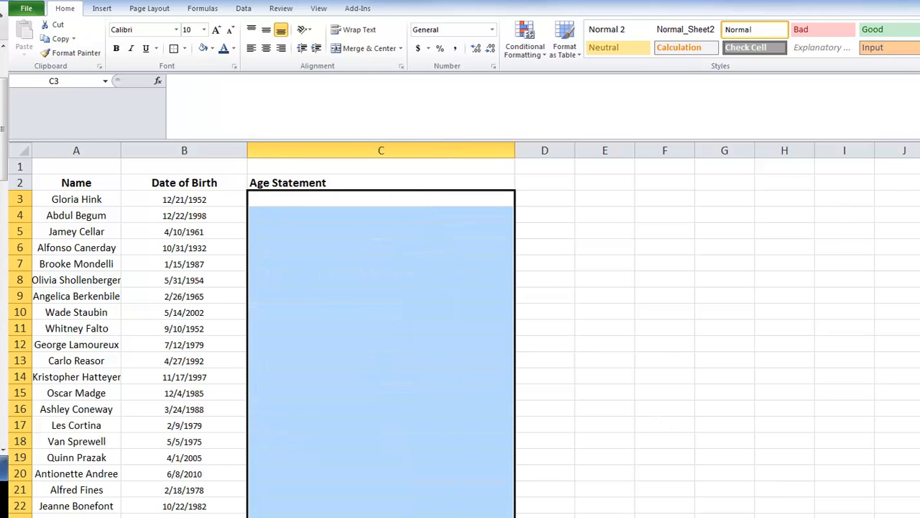
left_click(329, 331)
Step: Enter the formula =YEARFRAC(B3,TODAY()) in cell C3
left_click(280, 199)
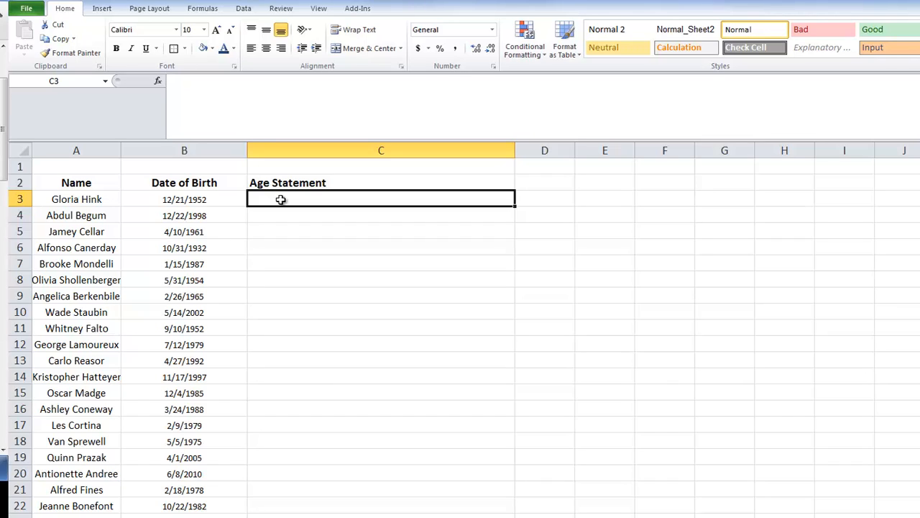
type("=")
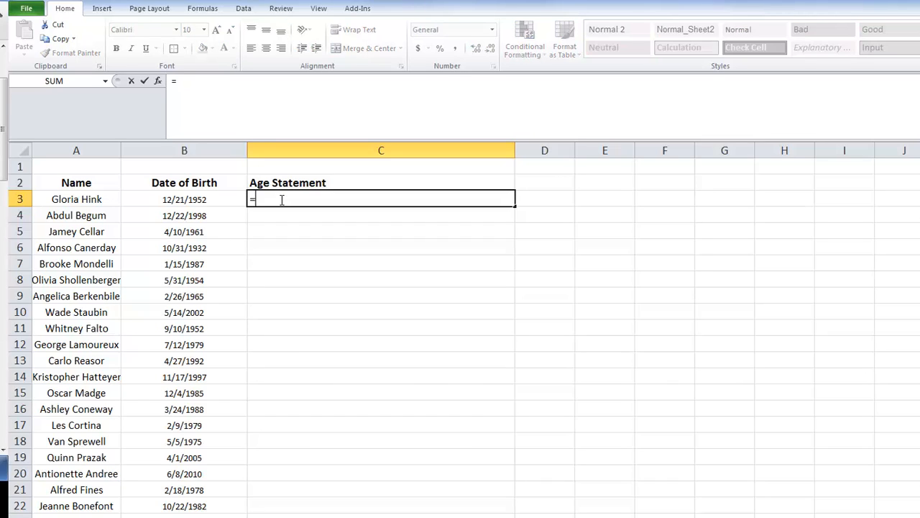
type("Yearf")
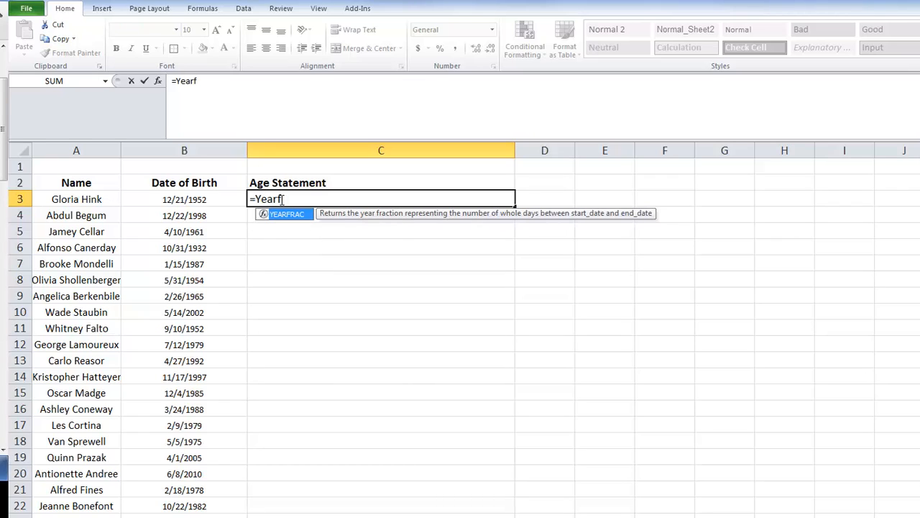
key("Tab")
left_click(207, 201)
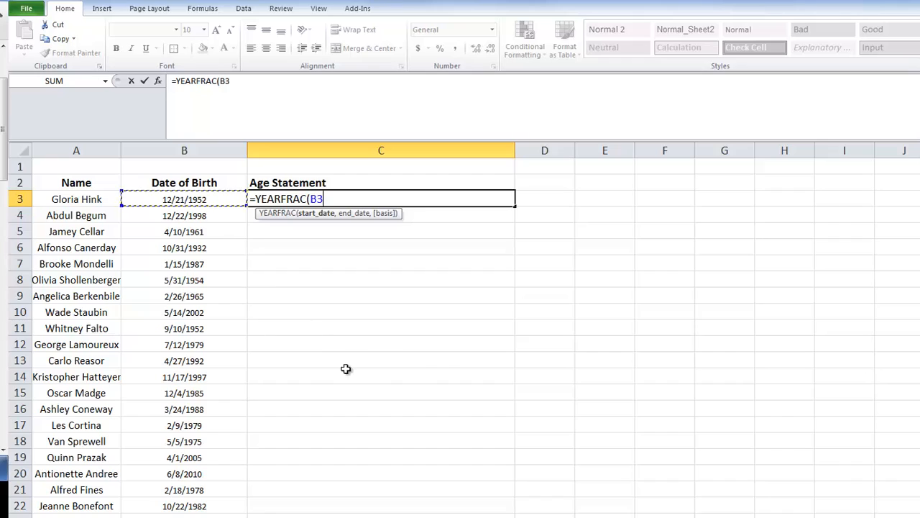
type(",today()")
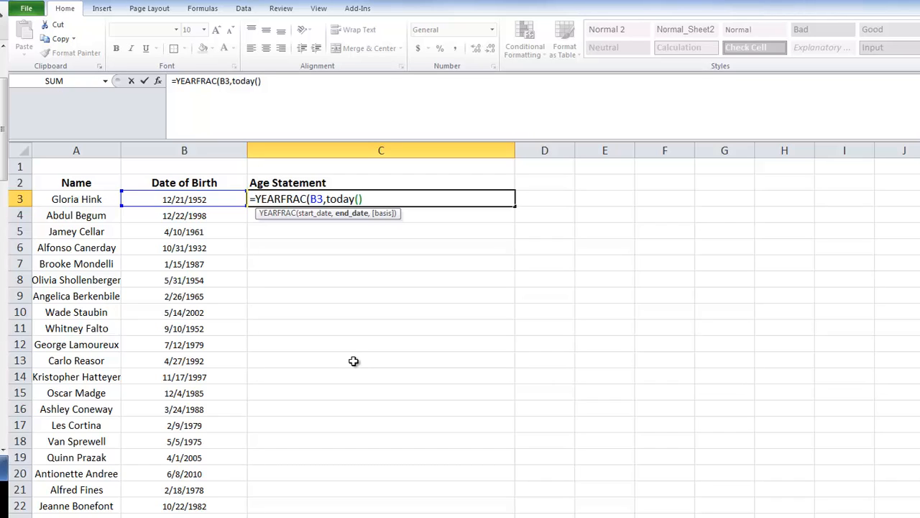
type(")")
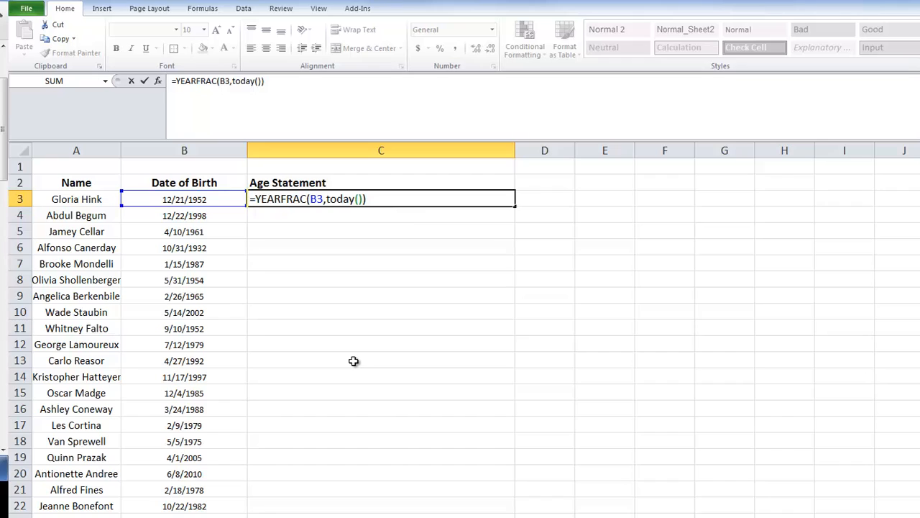
key("Return")
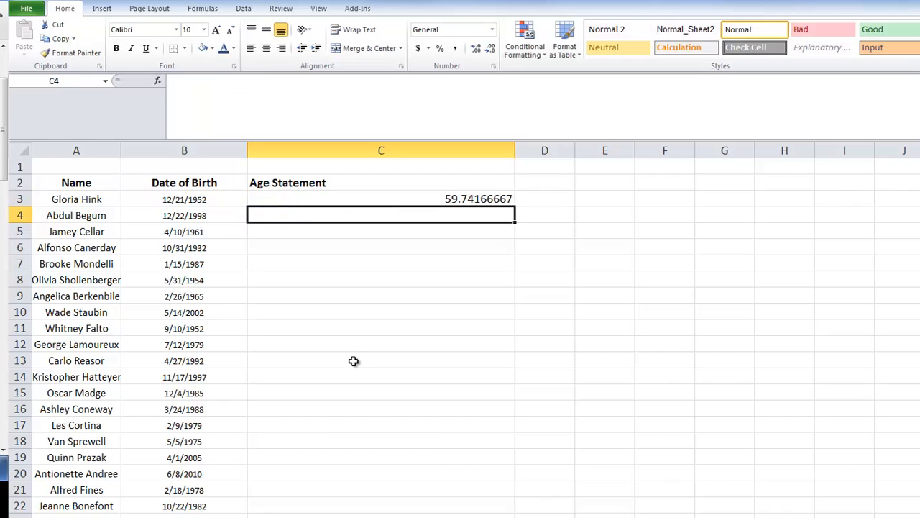
Step: Wrap the YEARFRAC formula in C3 in a MID function with a start number of 1
left_click(417, 198)
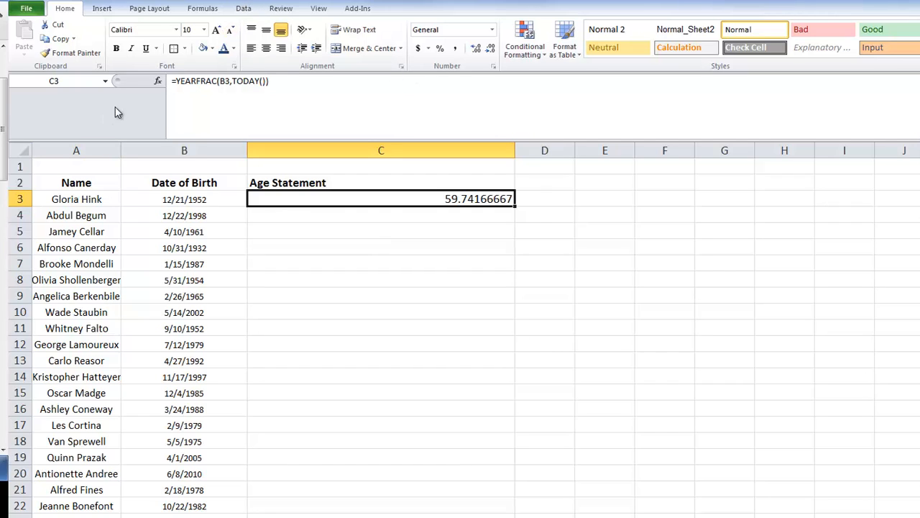
left_click(170, 84)
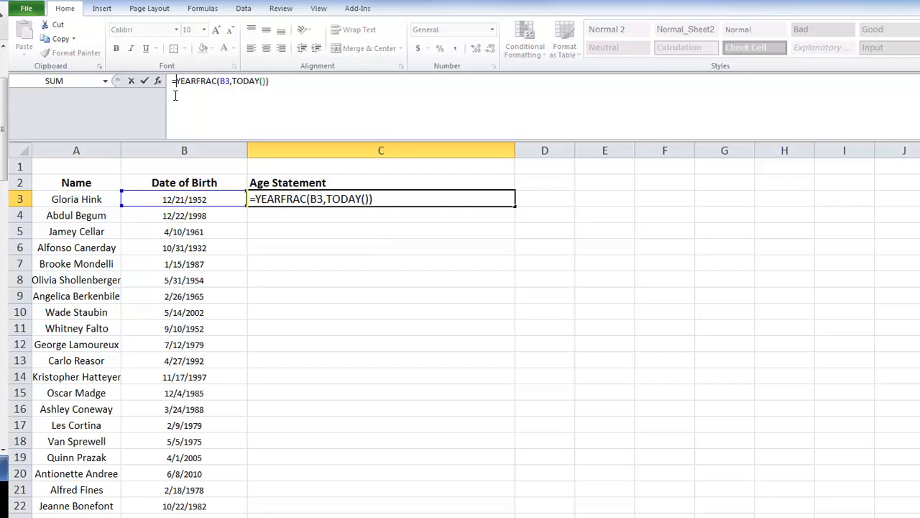
type("mid")
key("Tab")
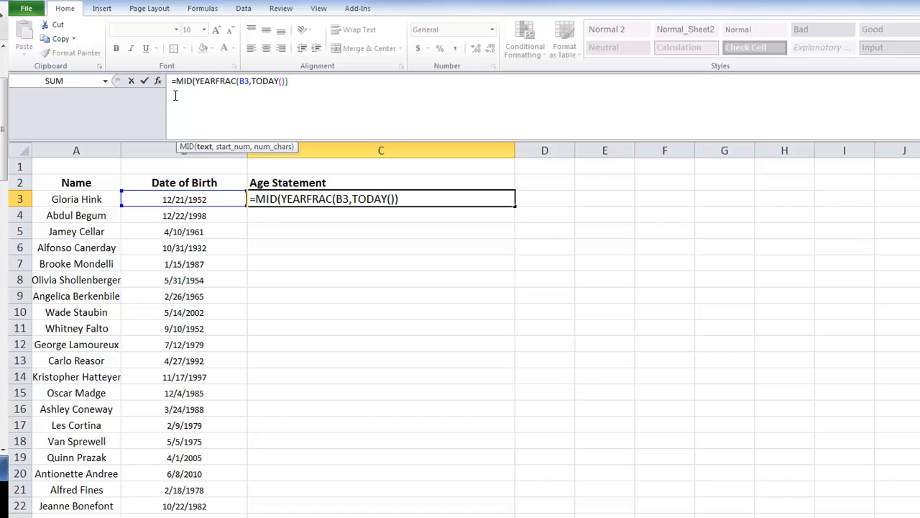
left_click(303, 82)
type(",")
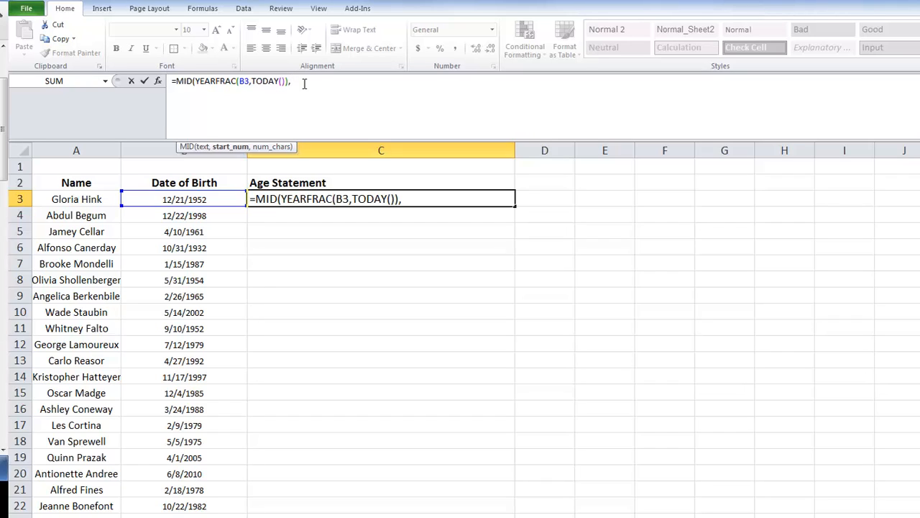
type(" 1,")
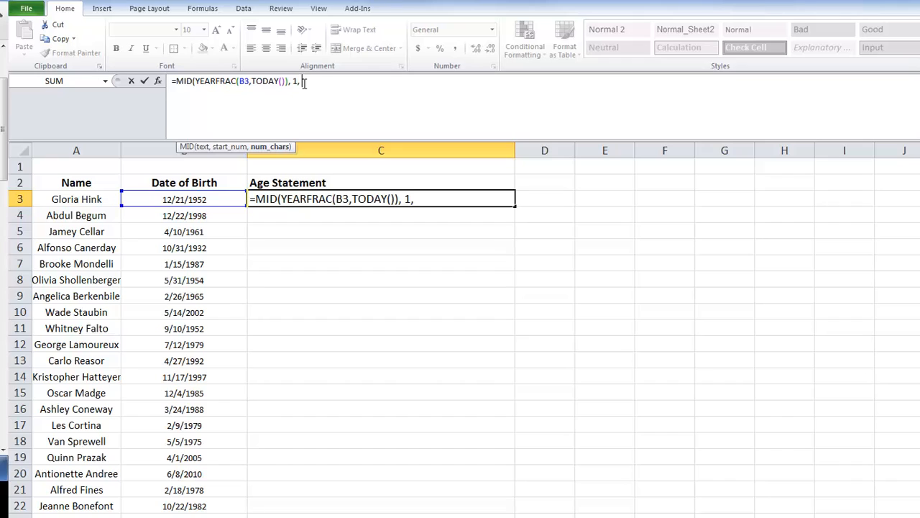
Step: Add a SEARCH function as MID's character count and paste a copy of YEARFRAC(B3,TODAY()) into it
type(" searc")
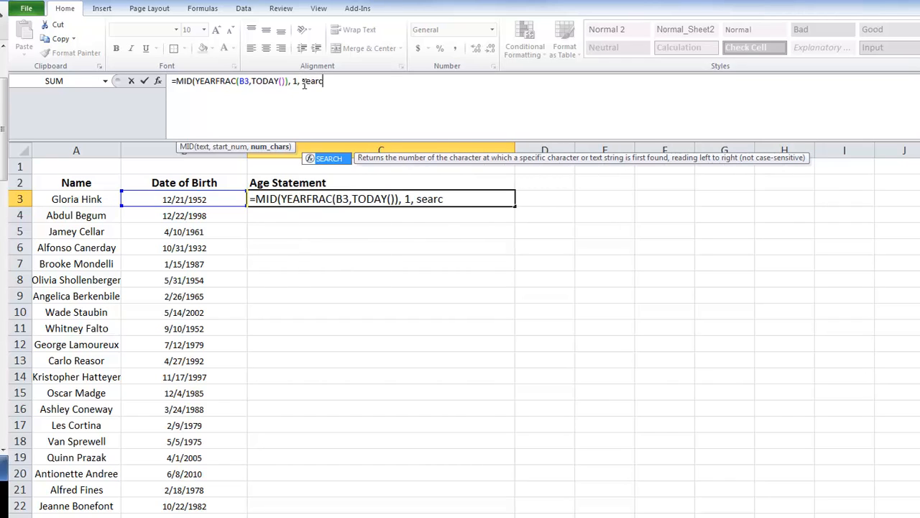
type("h")
key("Tab")
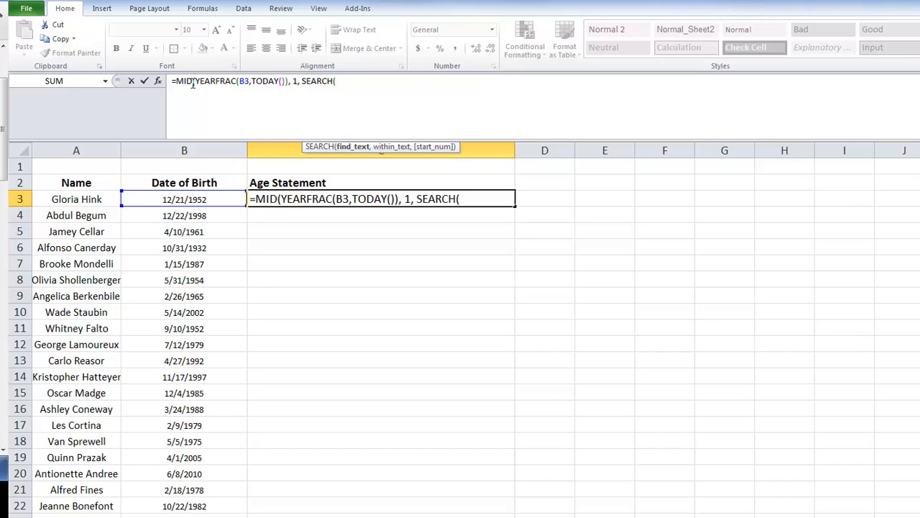
left_click_drag(194, 82, 289, 82)
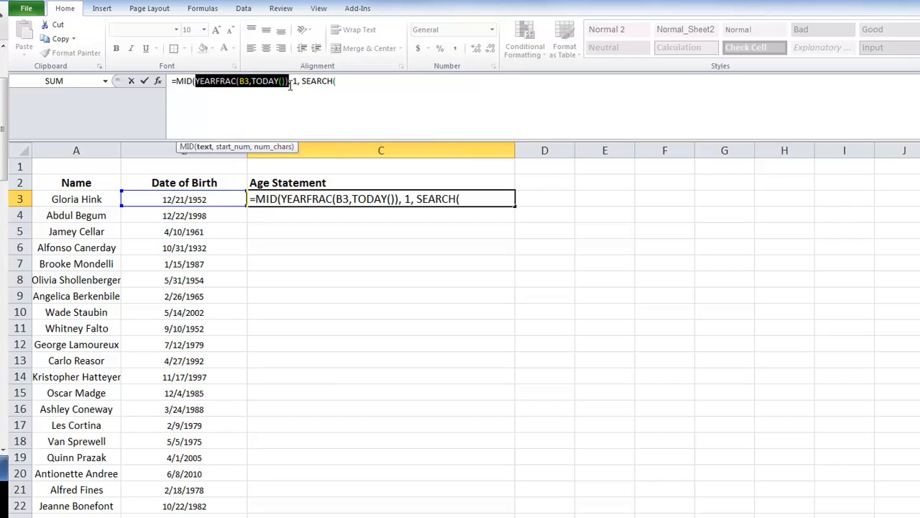
key("ctrl+c")
left_click(346, 80)
key("ctrl+v")
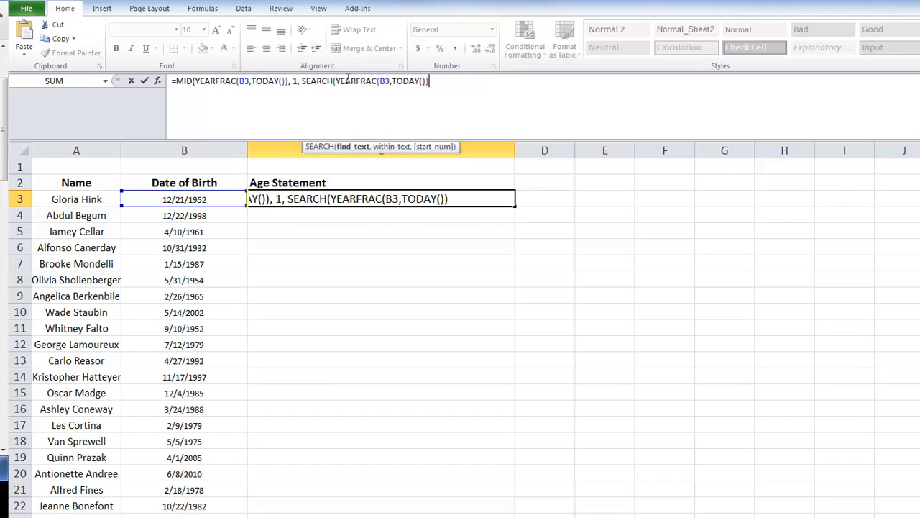
Step: Set SEARCH to find "." within the copied YEARFRAC expression, then close and commit the MID formula in C3
left_click(337, 82)
type("\",\",")
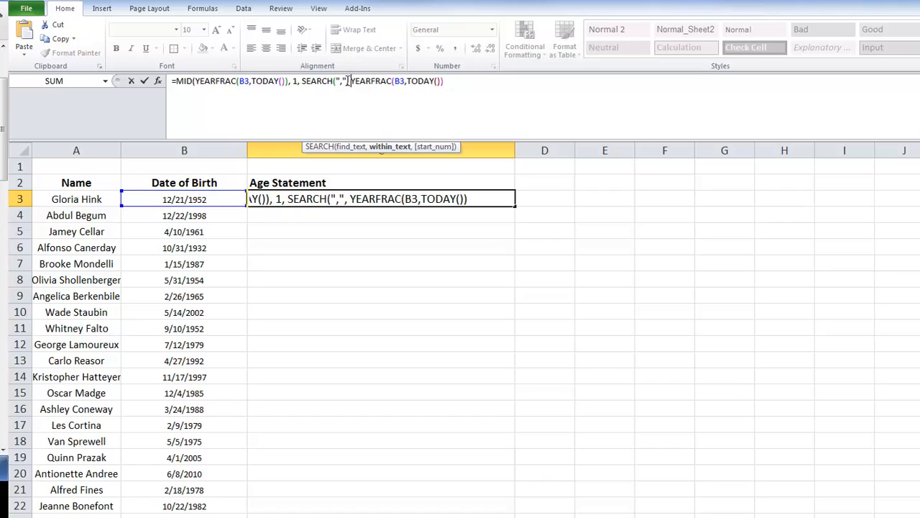
left_click_drag(340, 81, 344, 81)
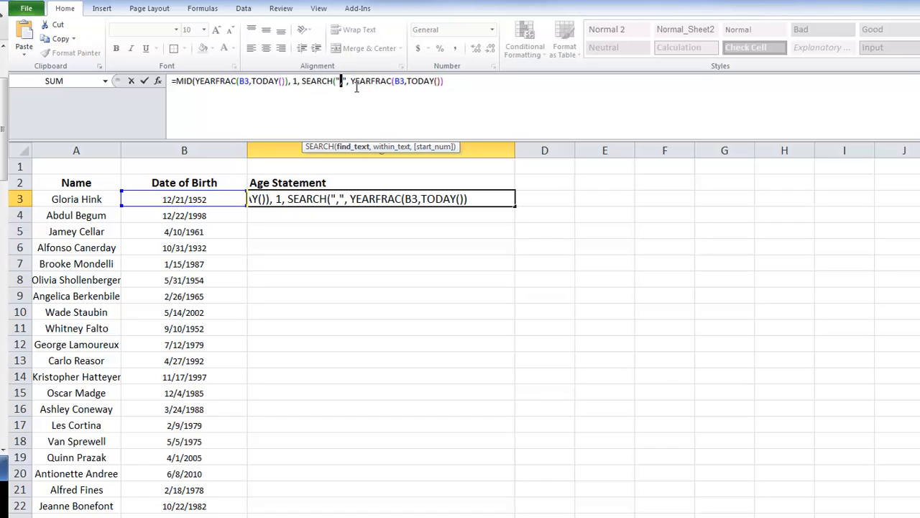
type(".")
left_click(468, 88)
type(")")
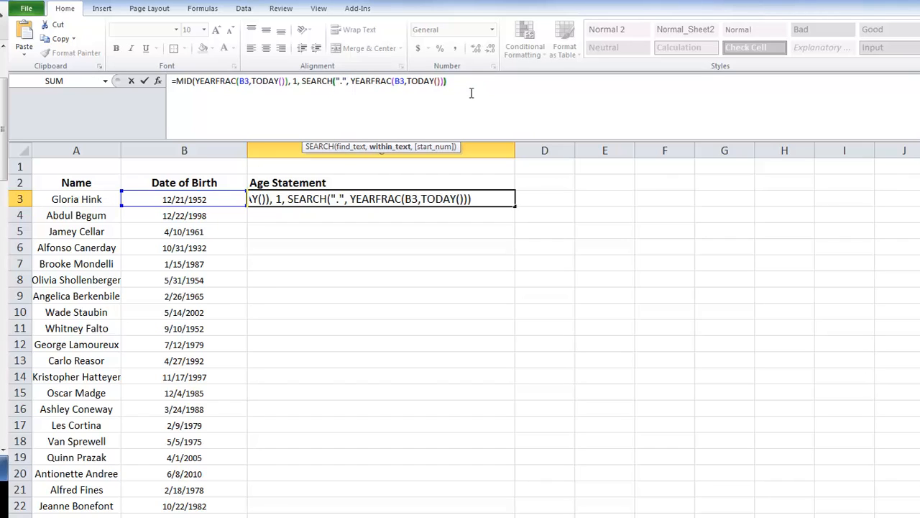
type(")")
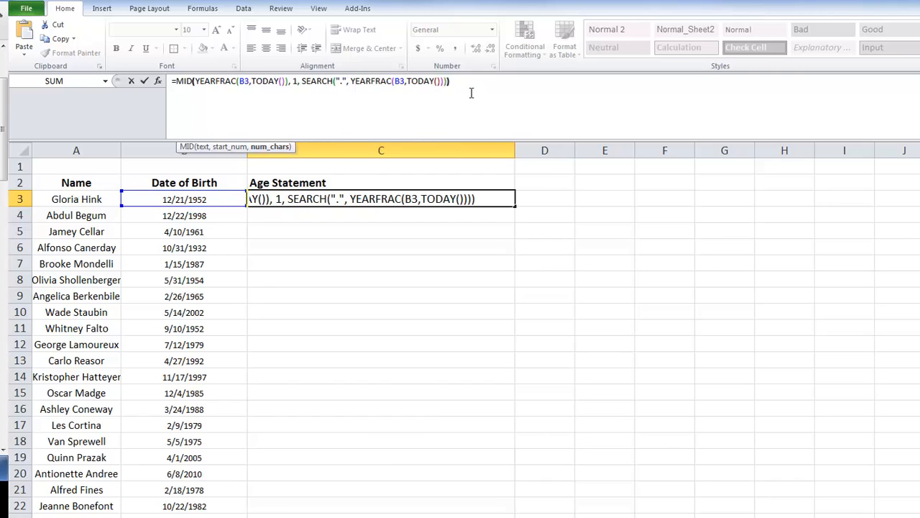
key("Return")
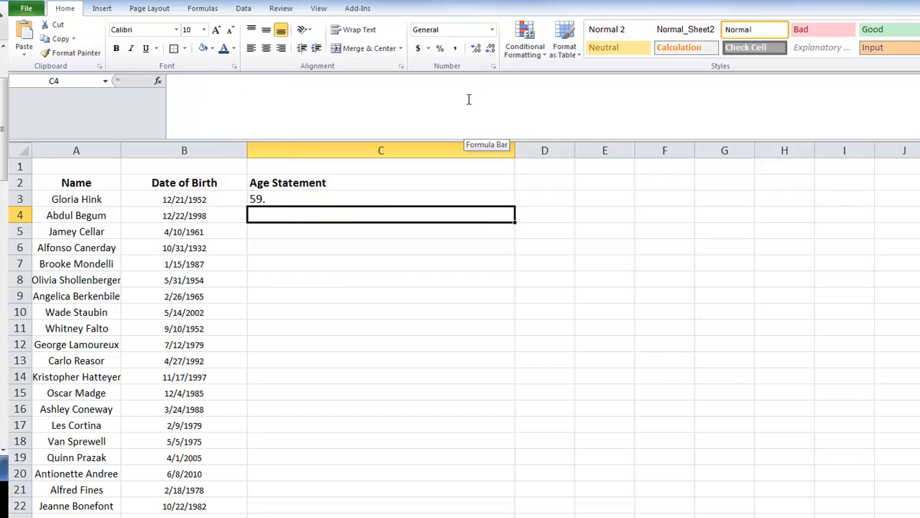
Step: Subtract 1 from the SEARCH result in the C3 formula to leave out the decimal point
left_click(288, 198)
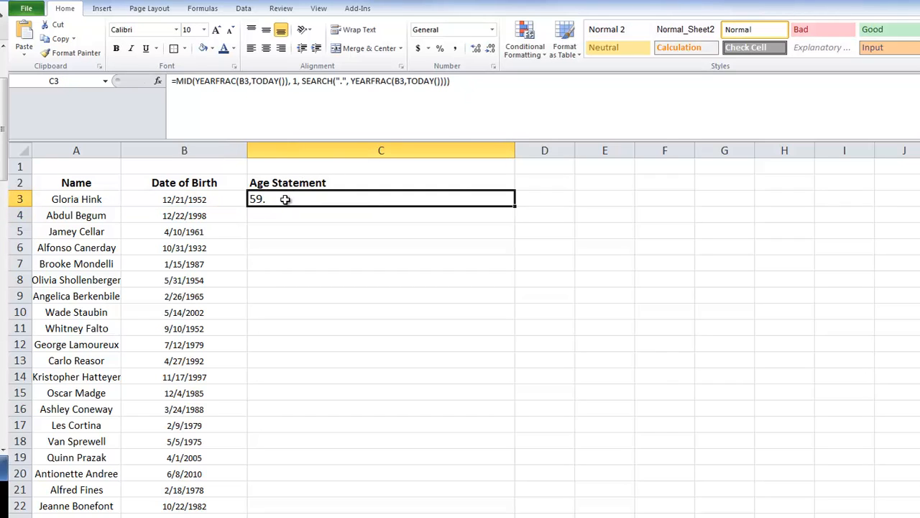
left_click(451, 82)
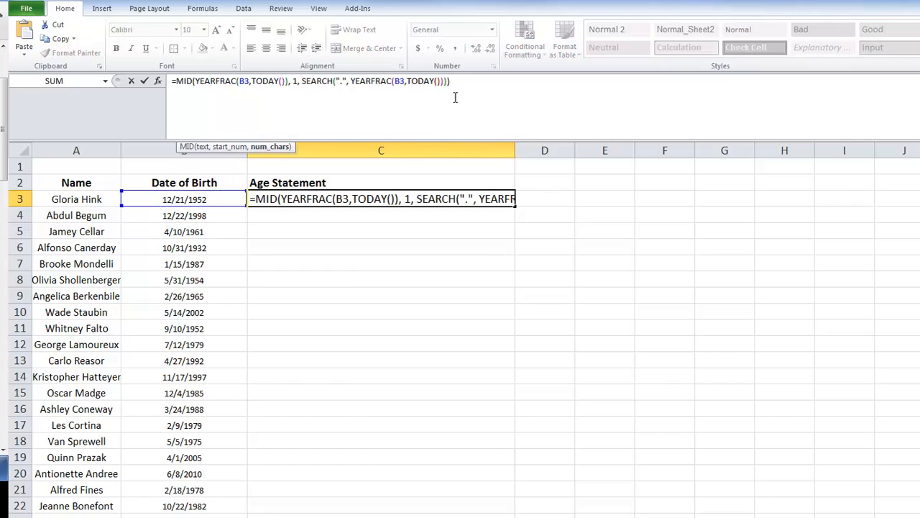
type("-1)")
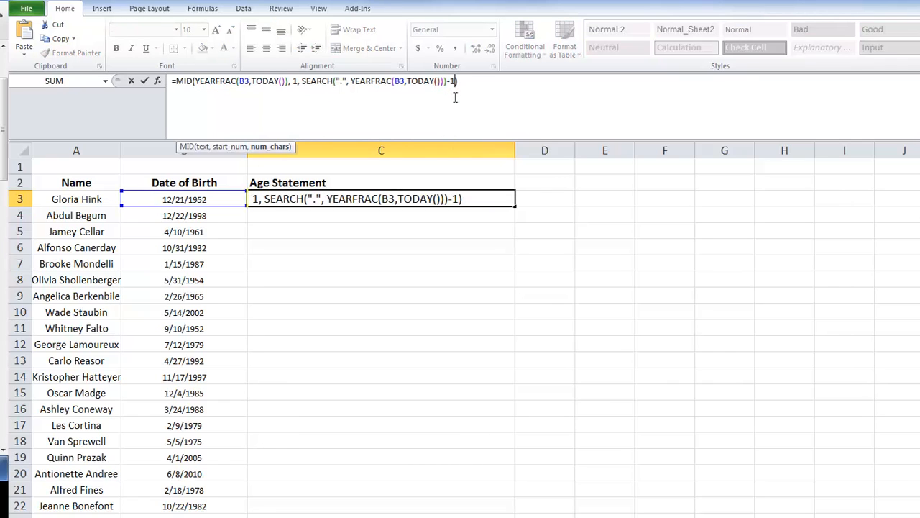
key("Return")
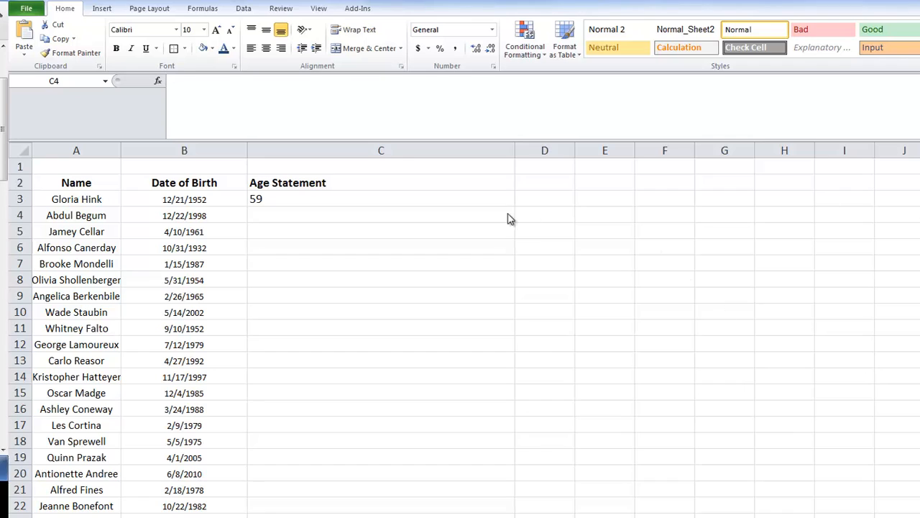
Step: Narrow column C to roughly the width of its Age Statement header and select cell C3
left_click_drag(513, 150, 350, 152)
left_click(384, 195)
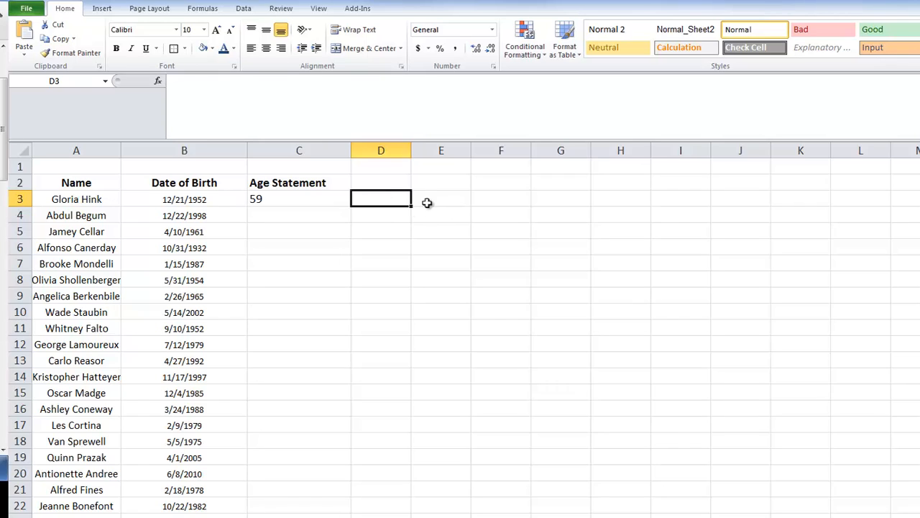
left_click(266, 197)
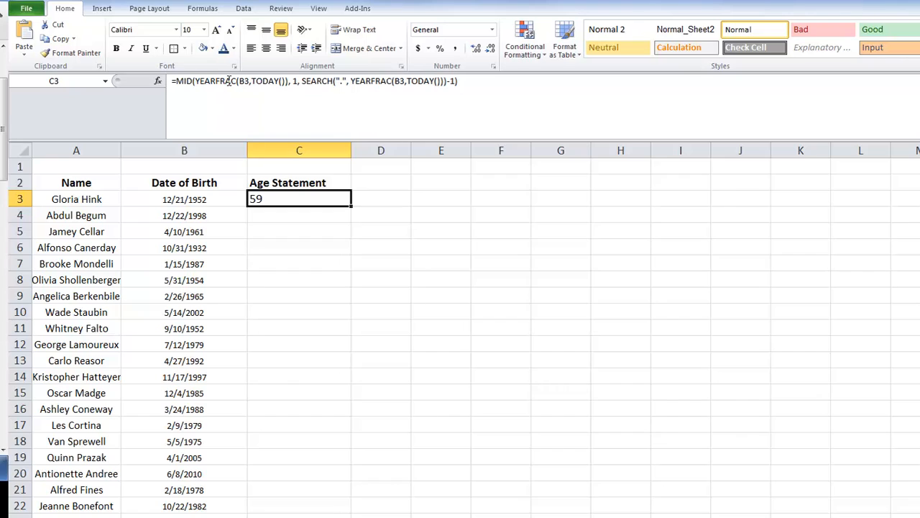
Step: Copy the YEARFRAC(B3,TODAY()) expression from C3's formula into D3 and make it a working formula with a leading equals sign
left_click_drag(195, 80, 288, 72)
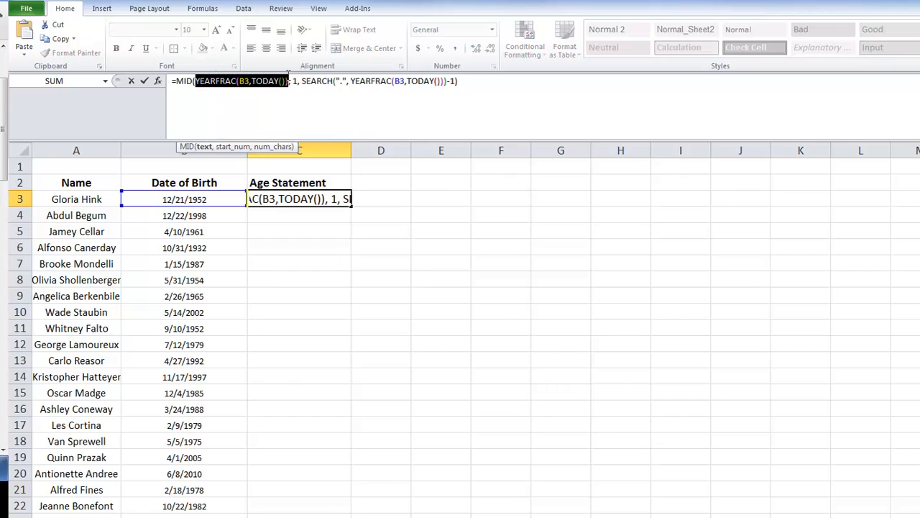
key("Return")
left_click(378, 204)
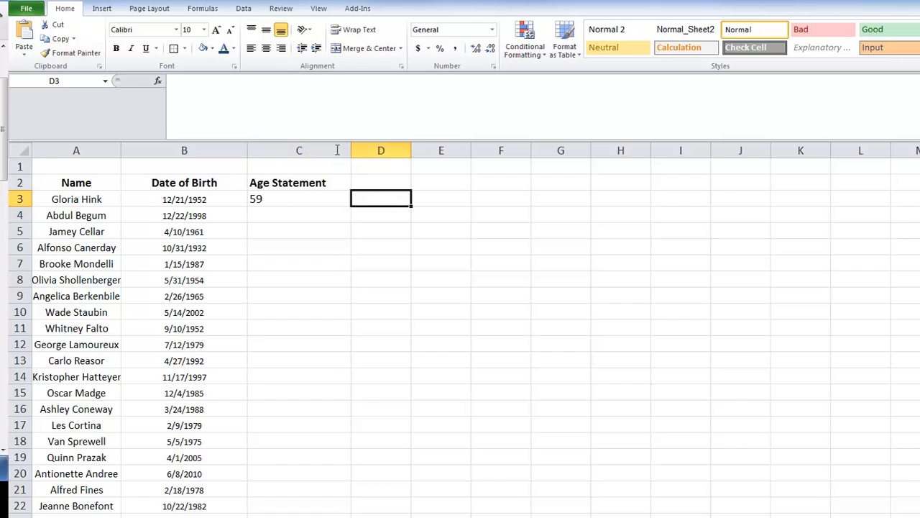
left_click(300, 112)
key("ctrl+v")
key("Return")
key("Up")
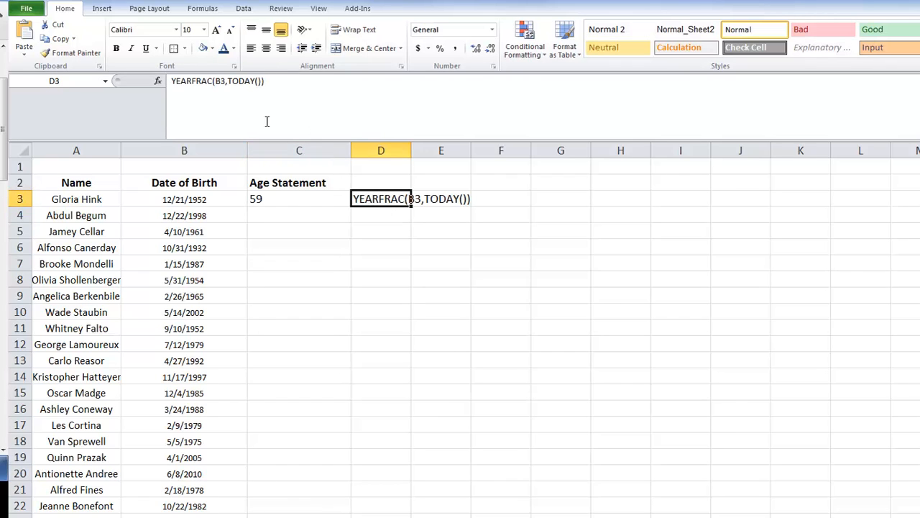
left_click(172, 81)
type("=")
key("Return")
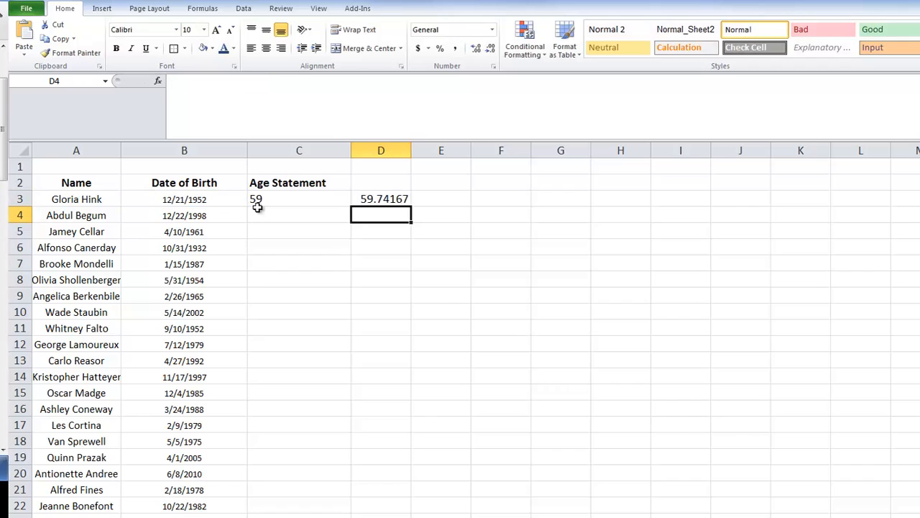
Step: Wrap D3's YEARFRAC expression in a MID function as its text argument, ready for the start number
key("Up")
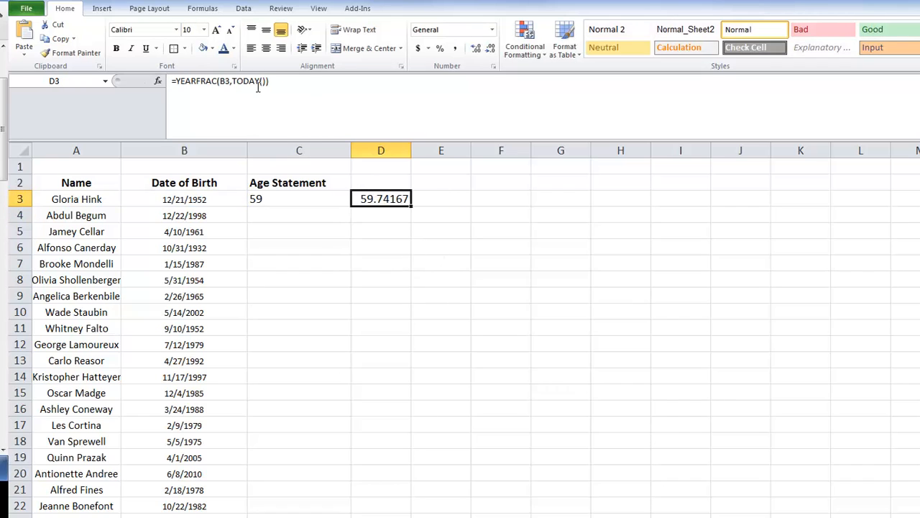
left_click(174, 83)
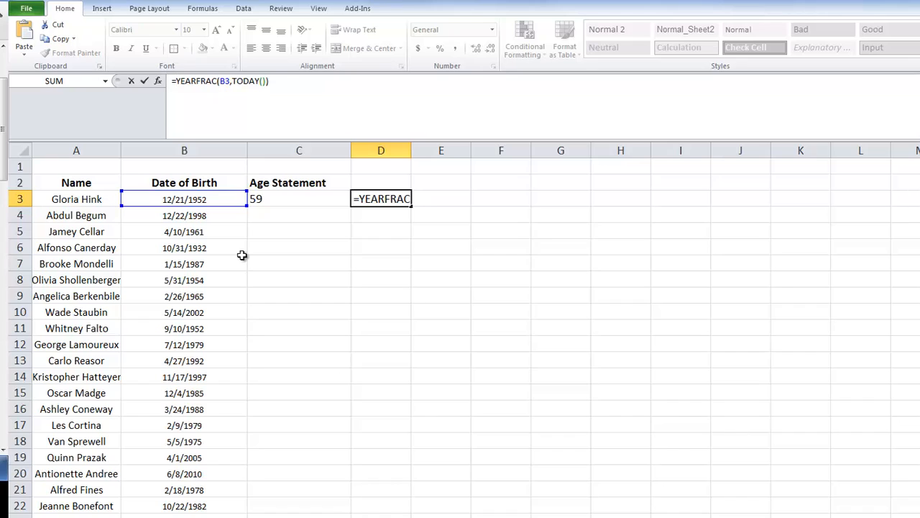
type("mid")
key("Tab")
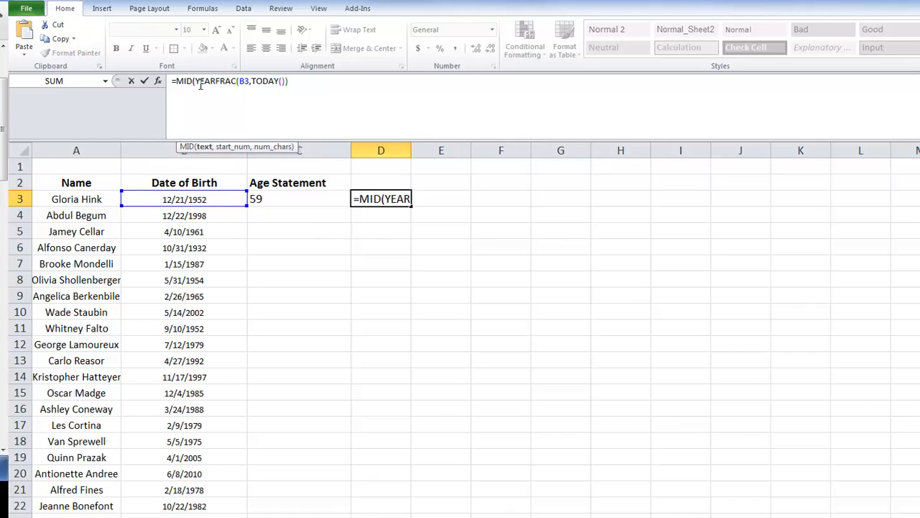
left_click(312, 85)
type(", ")
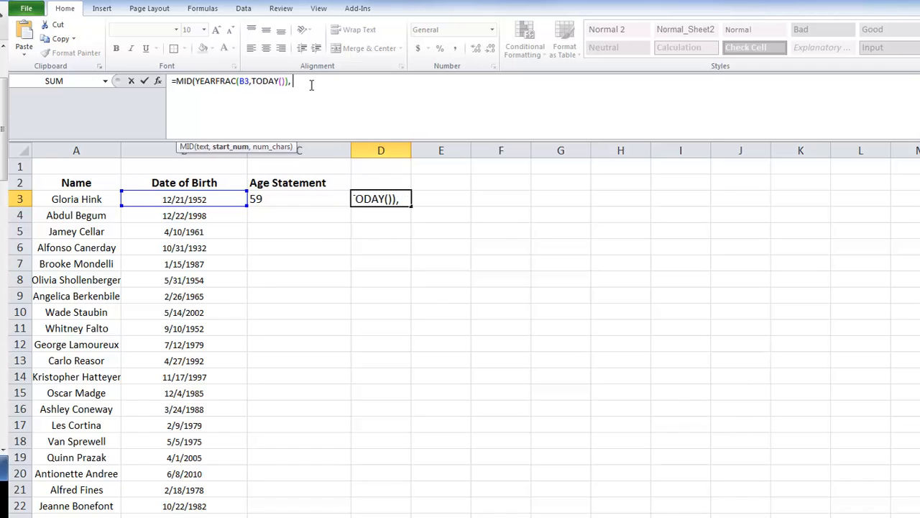
Step: Use SEARCH as MID's start number in D3, finding "." within a pasted copy of YEARFRAC(B3,TODAY())
type("search")
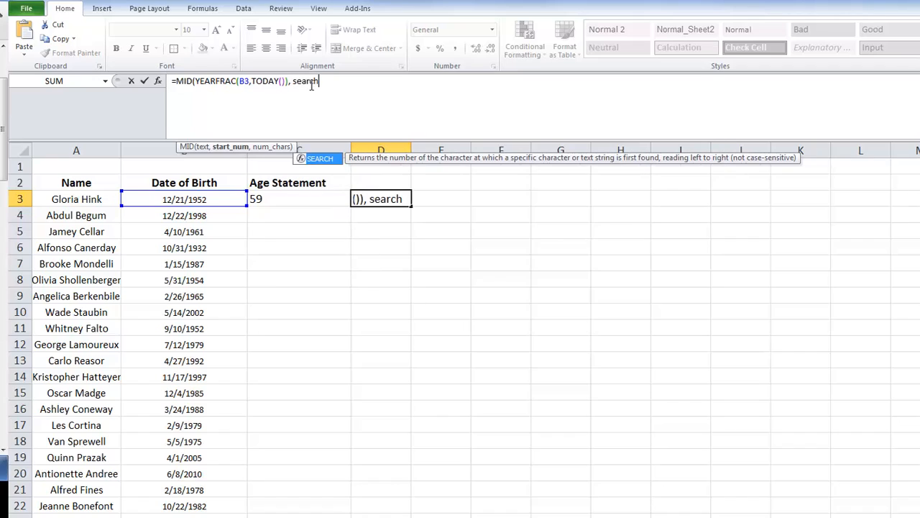
key("Tab")
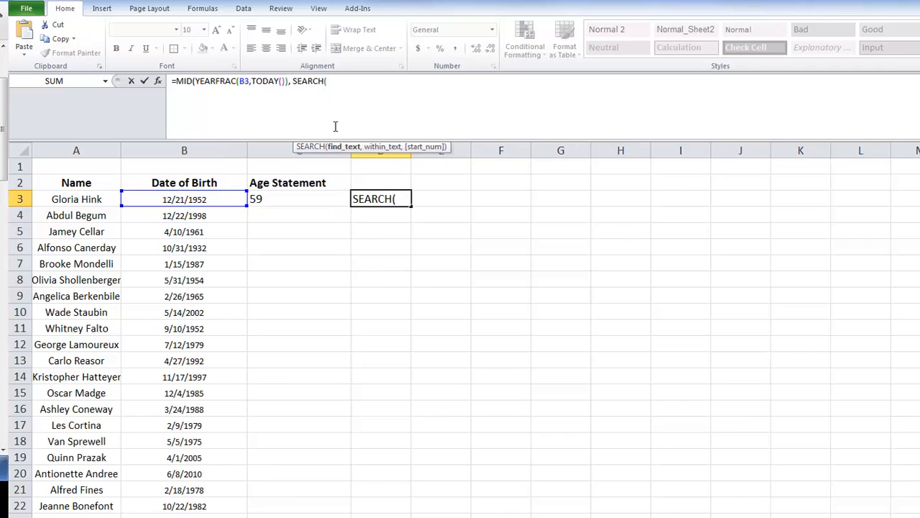
type("\".\",")
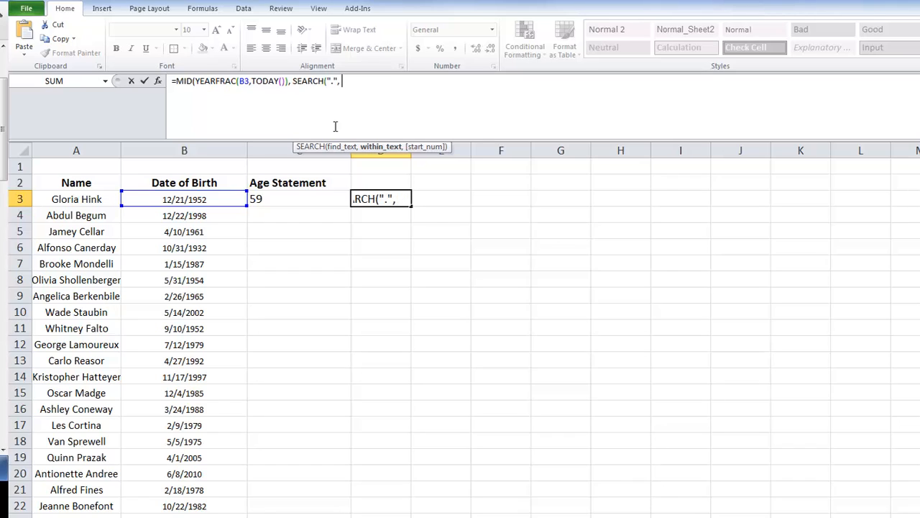
left_click_drag(195, 80, 287, 79)
key("ctrl+c")
left_click(373, 80)
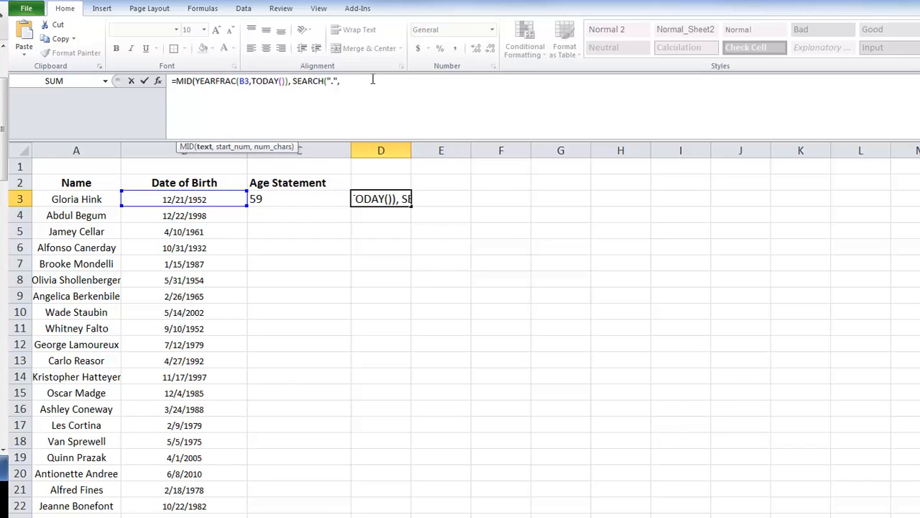
key("ctrl+v")
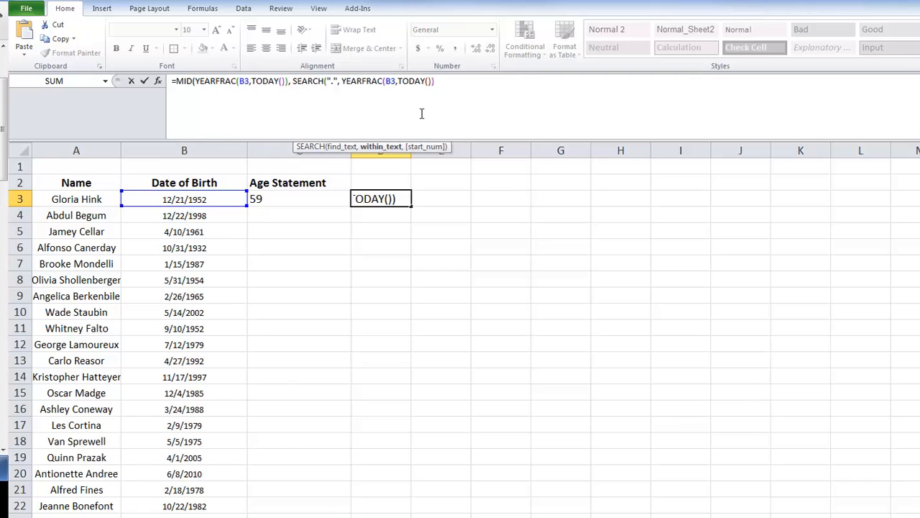
type("))")
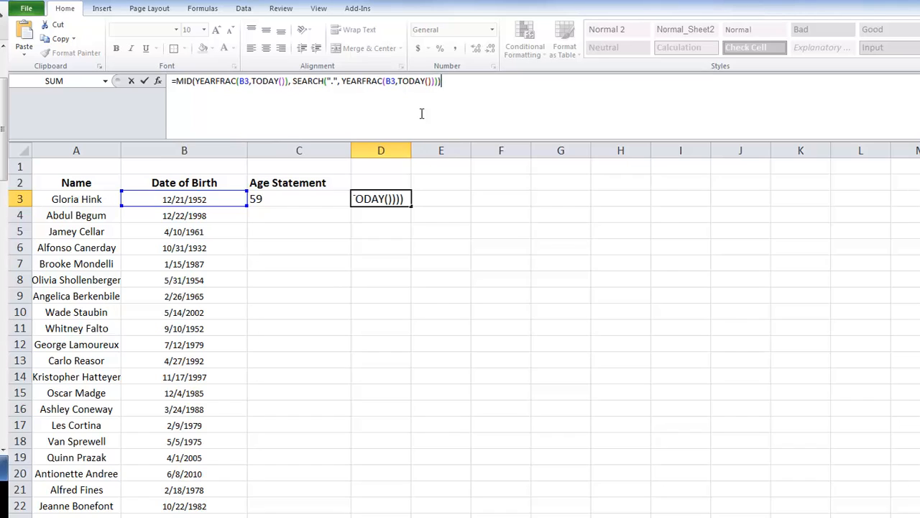
Step: Set MID's character count in D3 to 100, then close and commit the formula
key("BackSpace")
type(",")
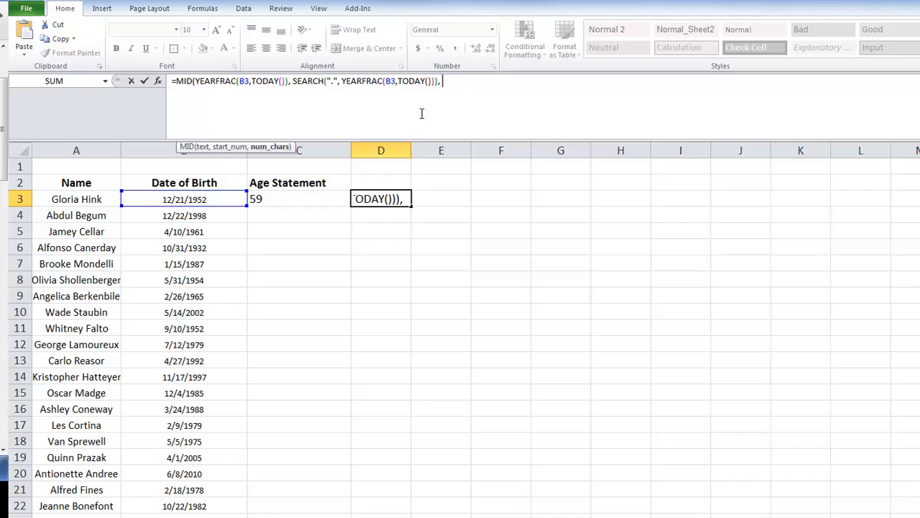
type(" 1000")
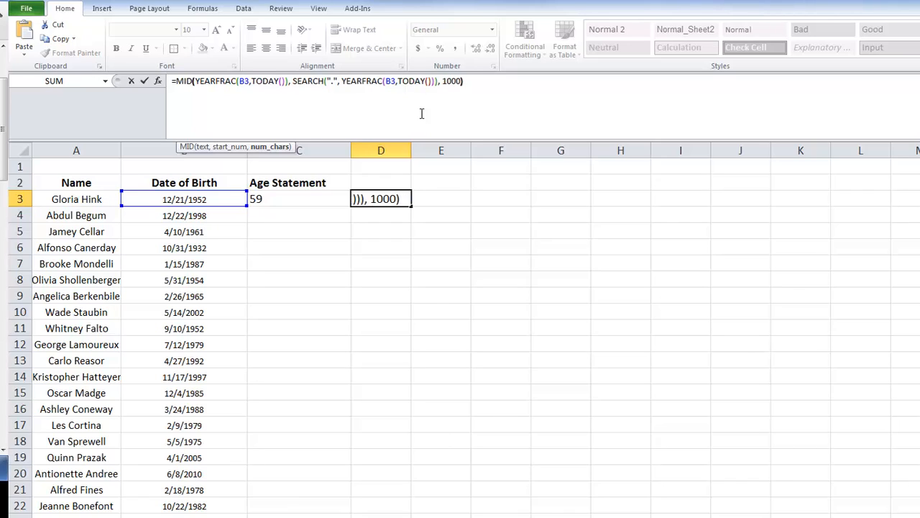
type(")")
key("Return")
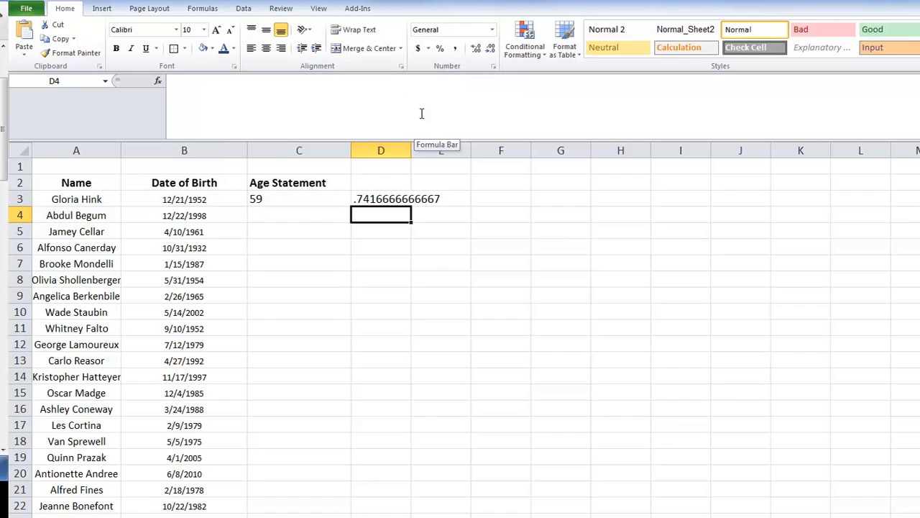
Step: Multiply the MID result in D3 by 12 to convert the year fraction to months
left_click(390, 200)
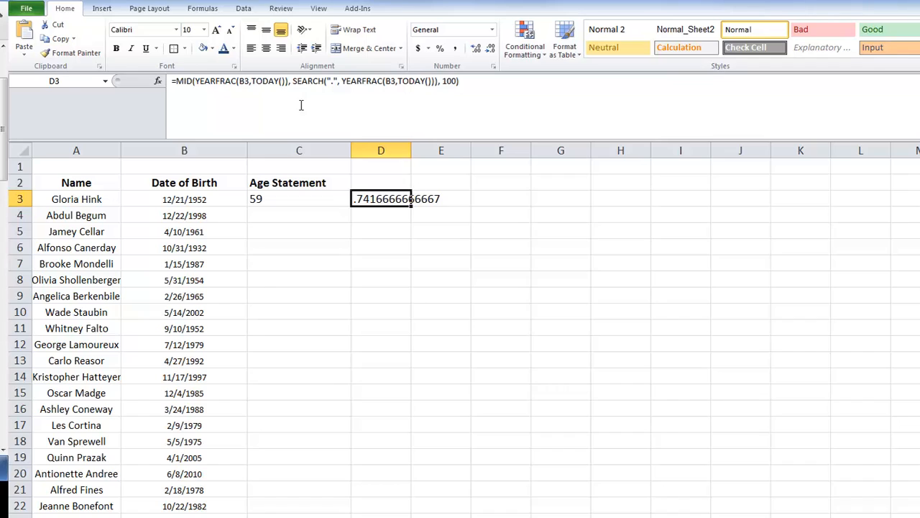
left_click(177, 79)
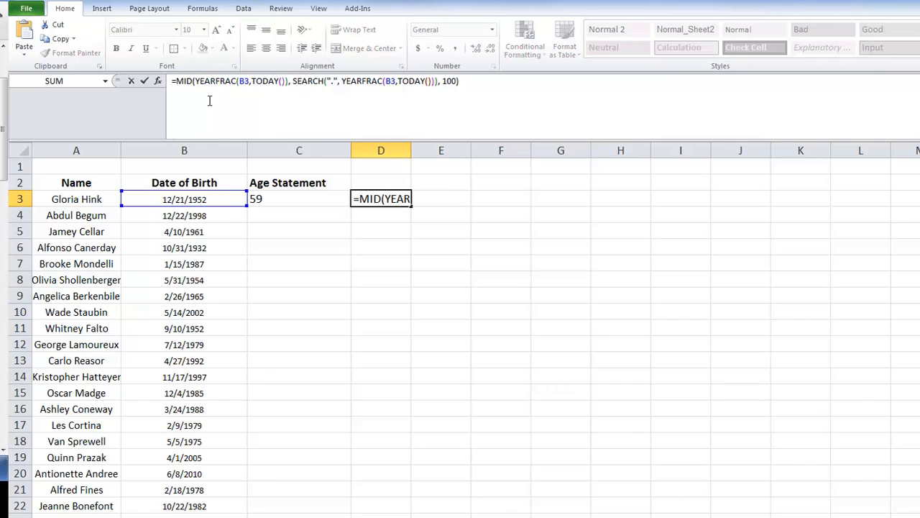
key("Return")
key("Up")
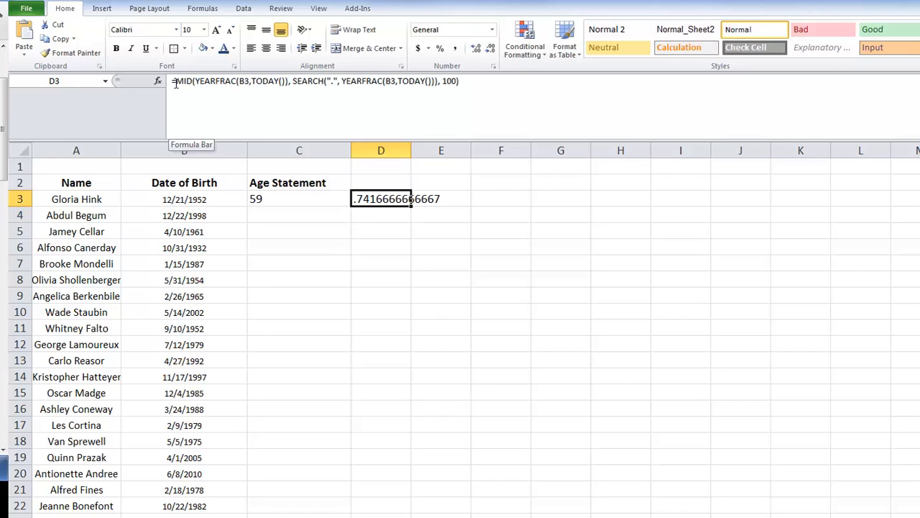
left_click(496, 82)
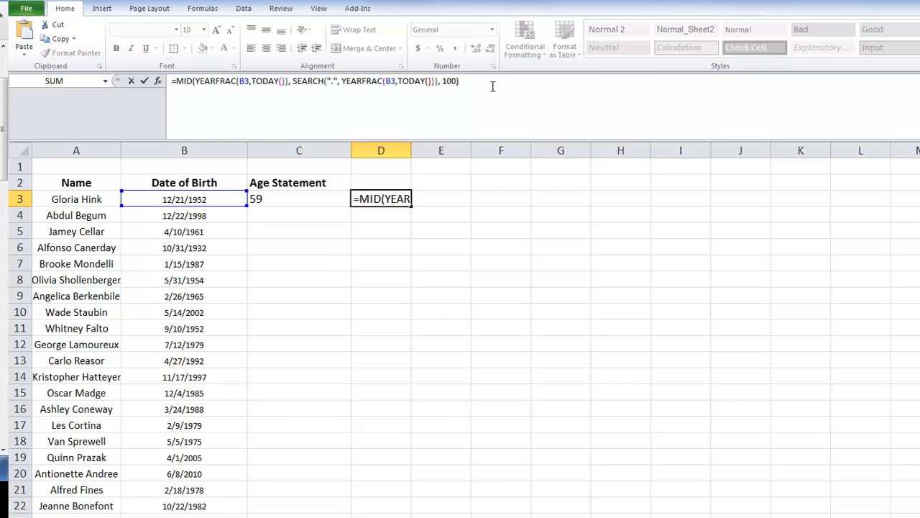
type("*12")
key("Return")
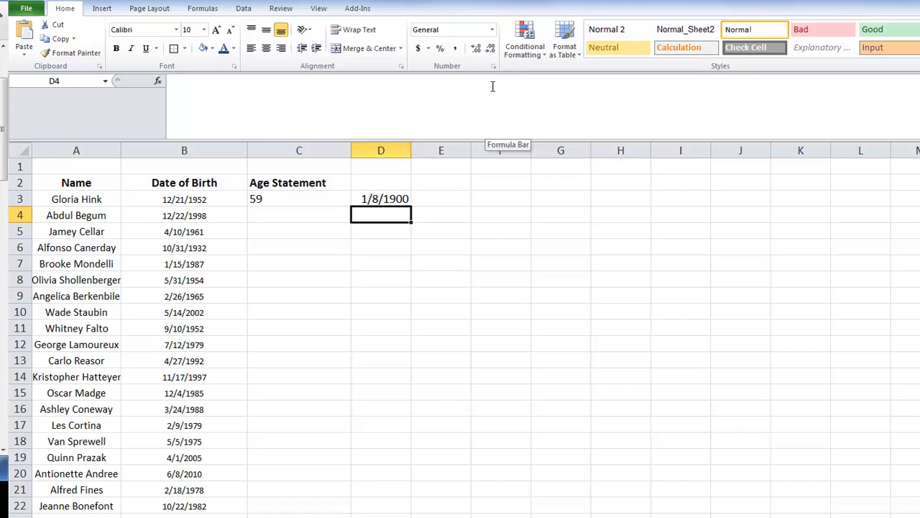
Step: Change the number format of cell D3 to Number
left_click(397, 198)
left_click(426, 29)
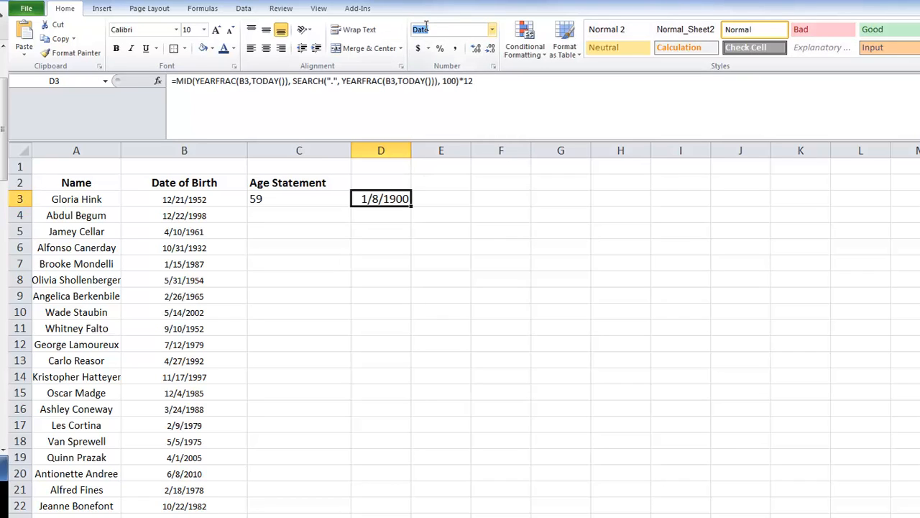
type("Number")
key("Return")
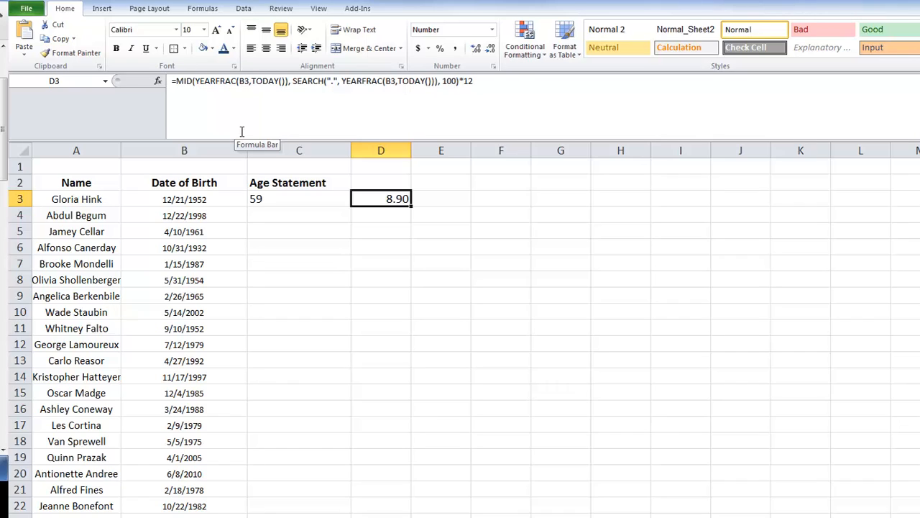
Step: Wrap D3's months calculation in a ROUNDUP function with 0.1 as its digits argument
left_click(176, 81)
type("rou")
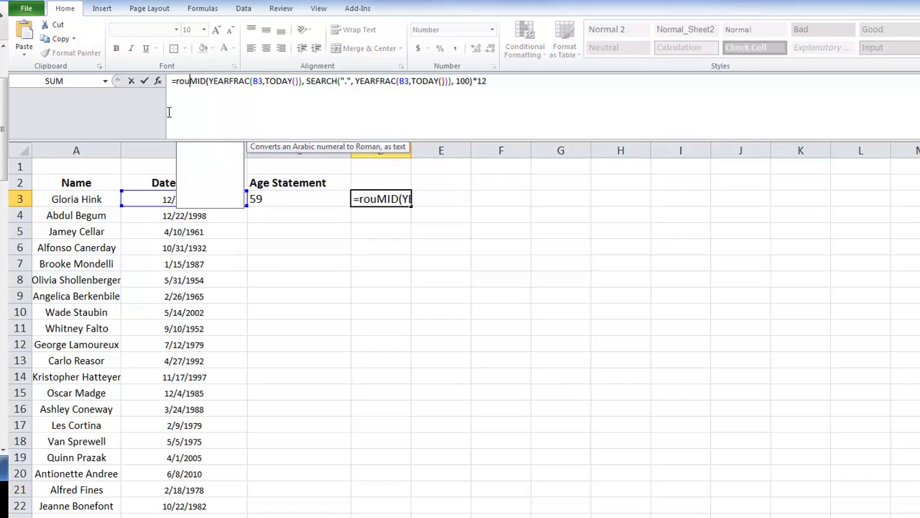
type("ndu")
key("Tab")
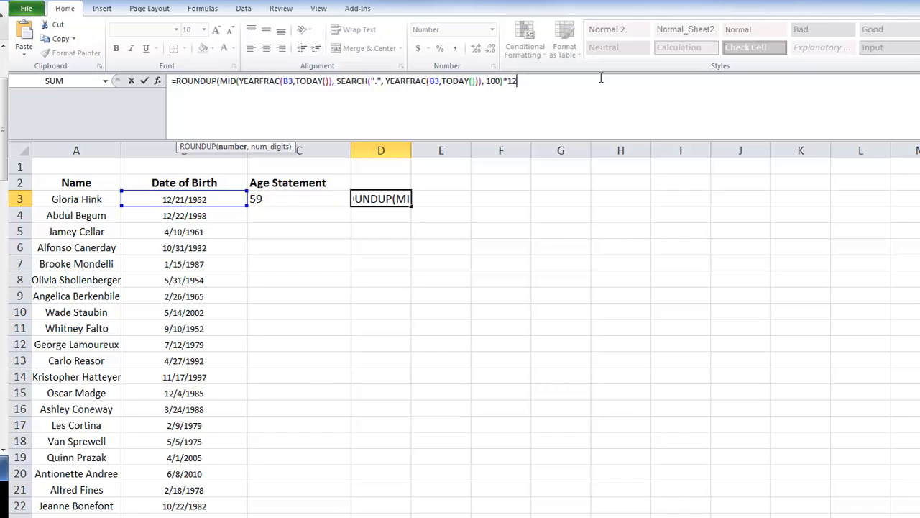
type(", ")
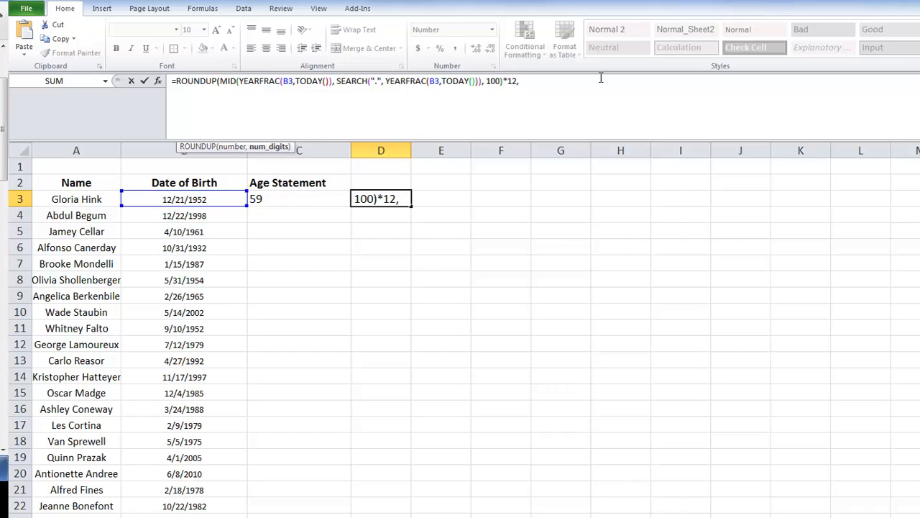
type(".1")
key("Return")
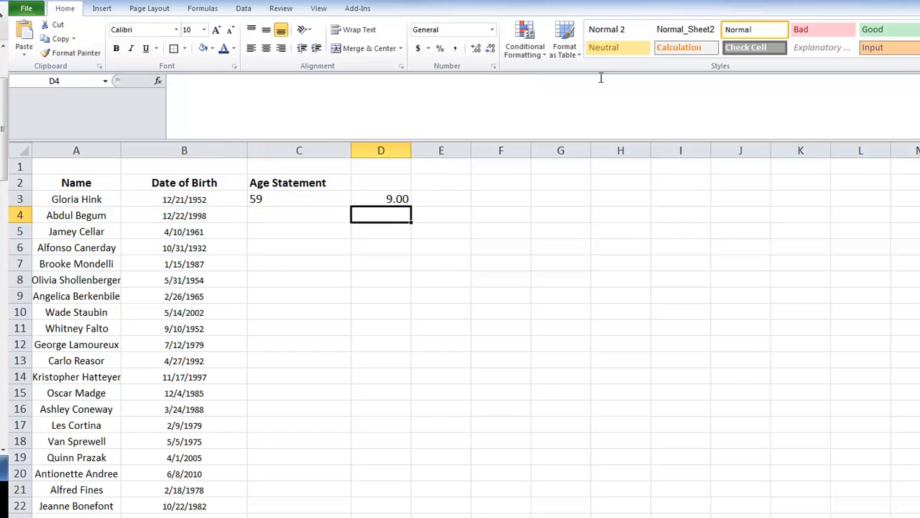
Step: Wrap the ROUNDUP formula in D3 in a TEXT function with the format "#"
left_click(392, 199)
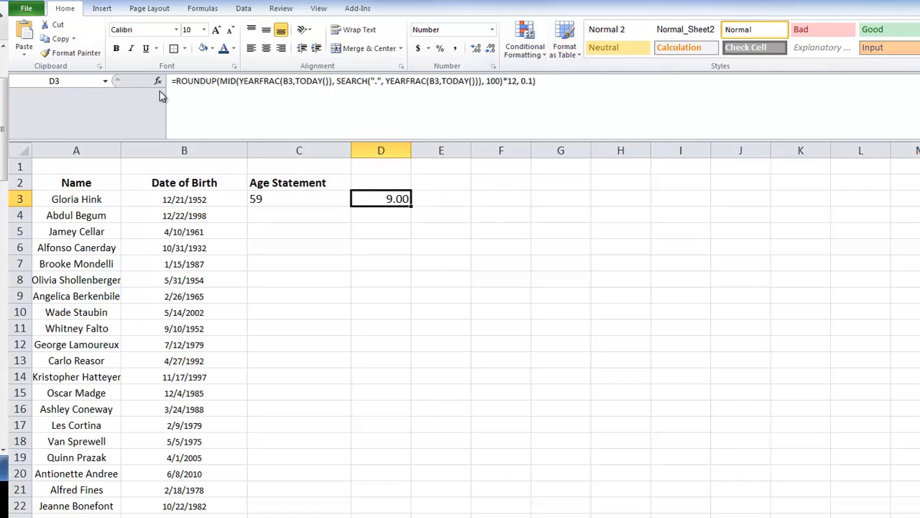
left_click(192, 84)
type("text")
key("Tab")
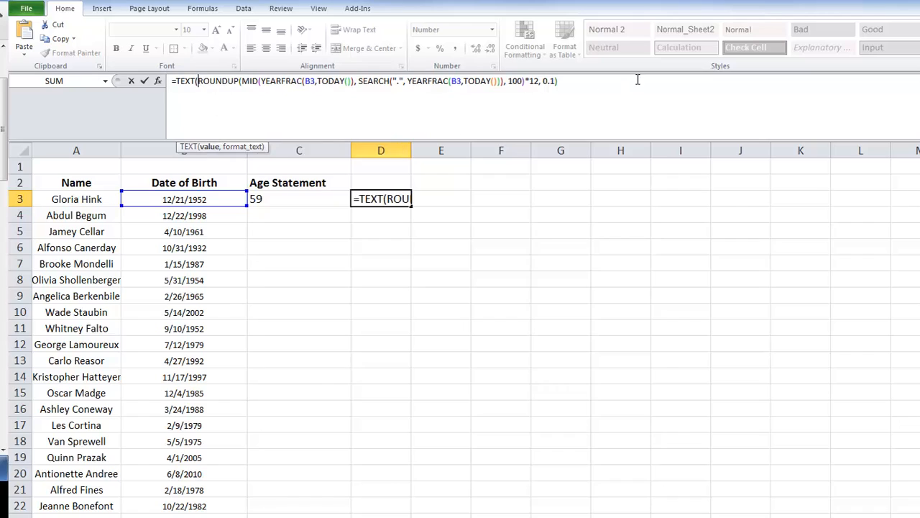
left_click(629, 79)
type(",")
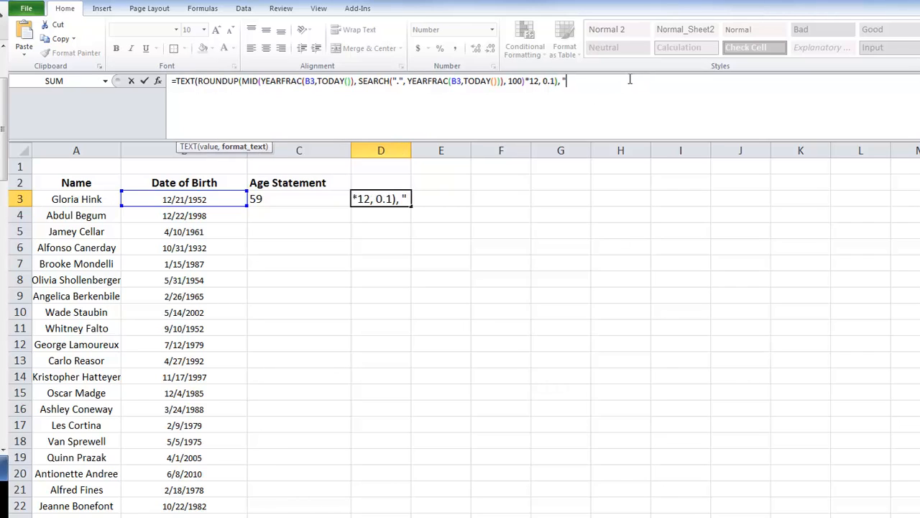
type(" \"#\")")
key("Return")
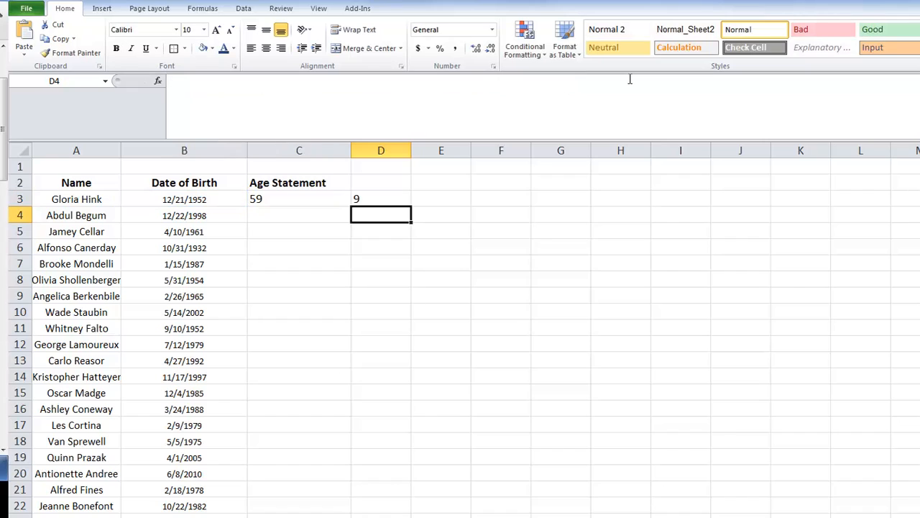
Step: Append the text " Years and " to the end of C3's formula with the & operator
left_click(378, 198)
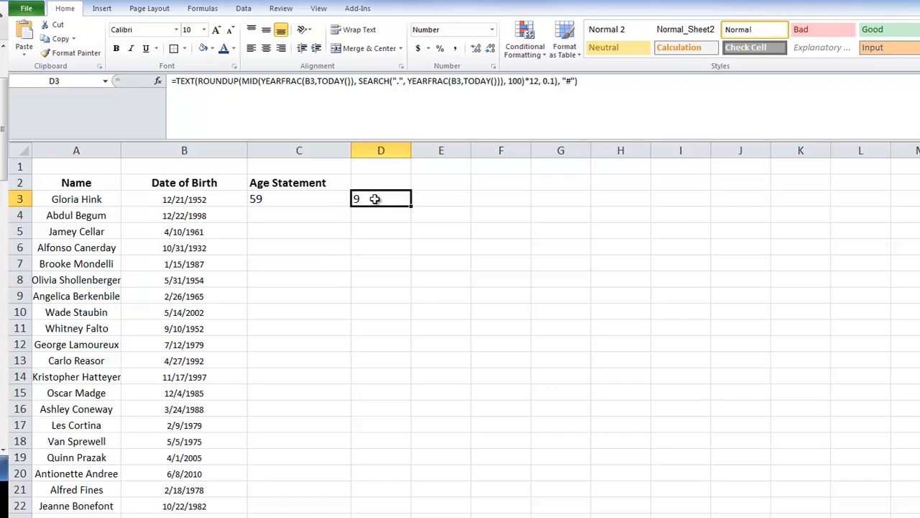
left_click(290, 198)
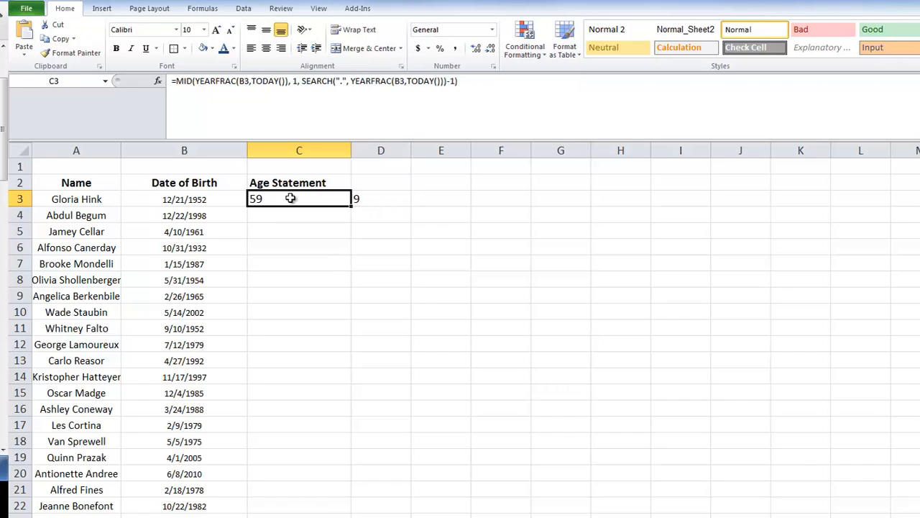
left_click(356, 199)
left_click(309, 198)
left_click(465, 111)
type("&")
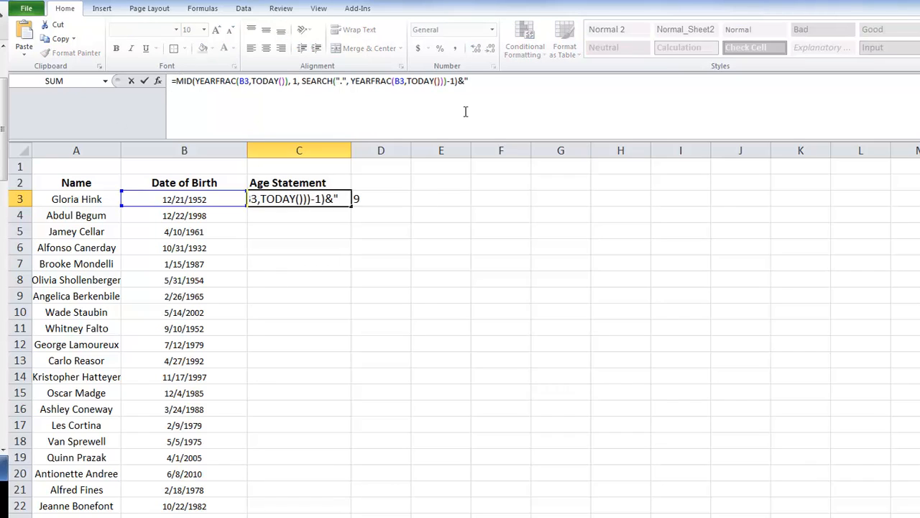
type("\" Years and \"")
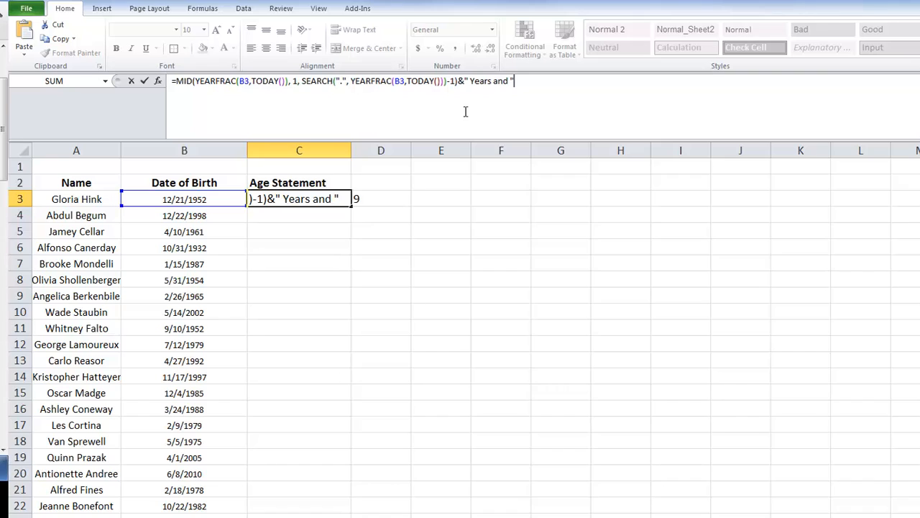
key("Return")
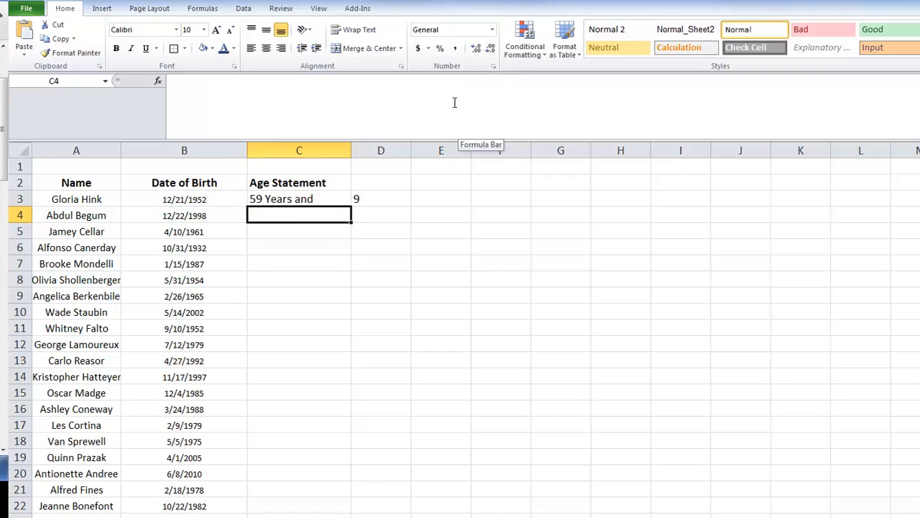
Step: Copy D3's TEXT(ROUNDUP(...)) months formula without its equals sign and append it with & to the end of C3's formula
left_click(366, 201)
left_click(612, 92)
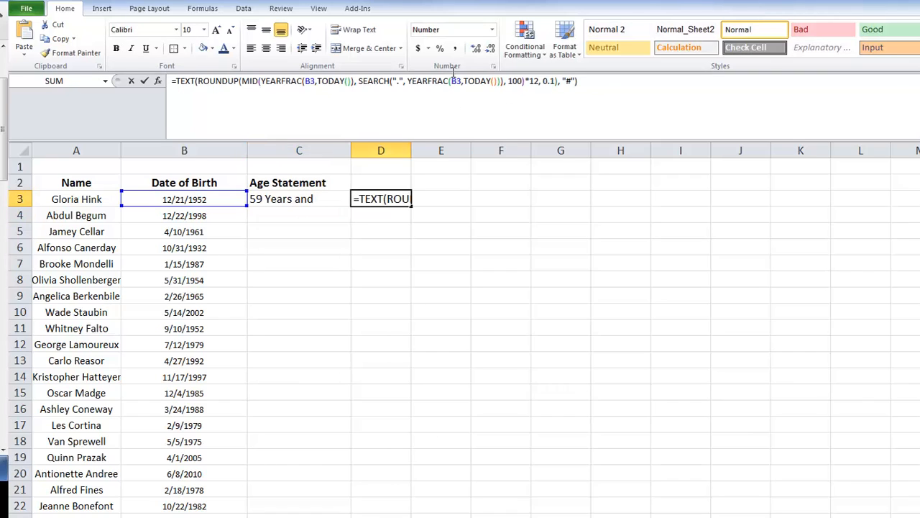
left_click_drag(613, 92, 207, 59)
key("ctrl+c")
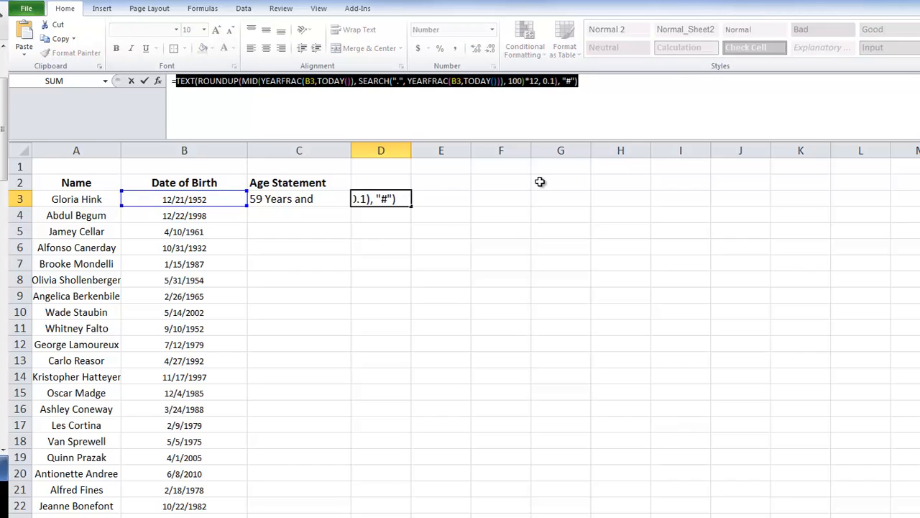
key("Return")
left_click(309, 199)
left_click(536, 86)
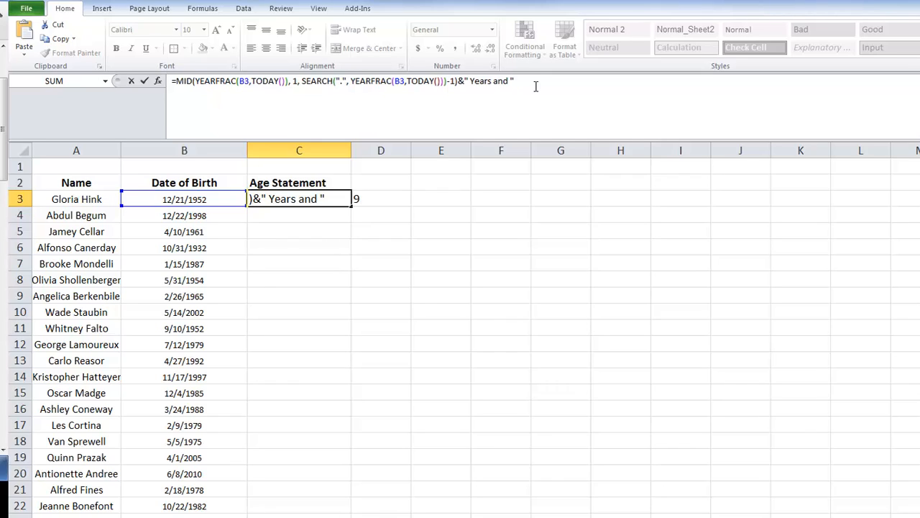
type("&")
key("ctrl+v")
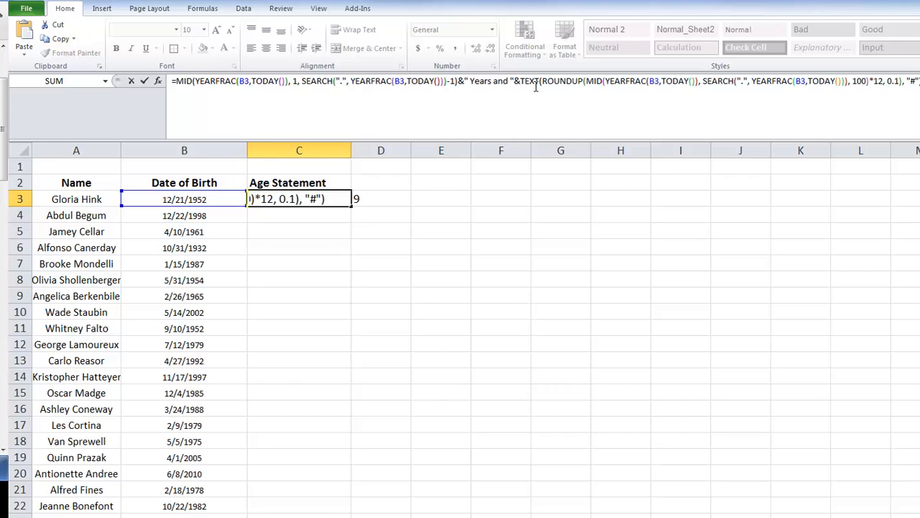
key("Return")
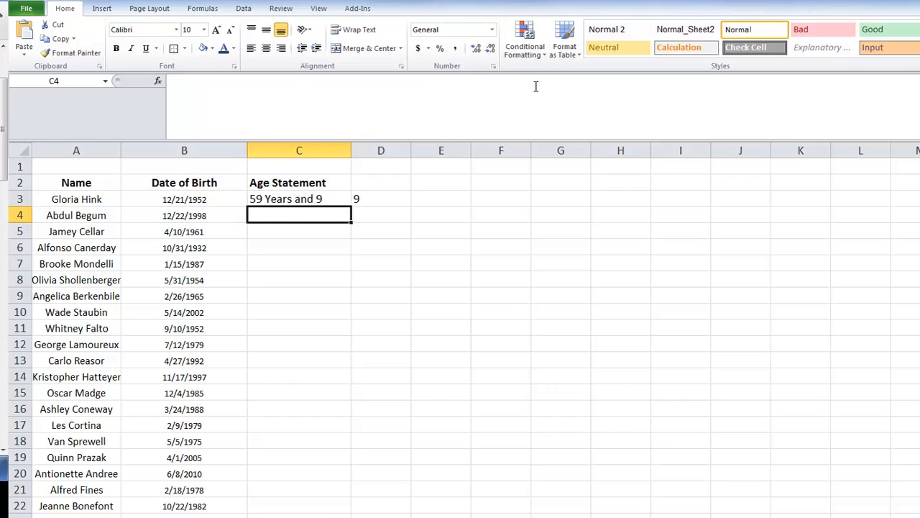
Step: Append the text "Months Old" to the end of the age formula in C3 with the & operator
left_click(300, 201)
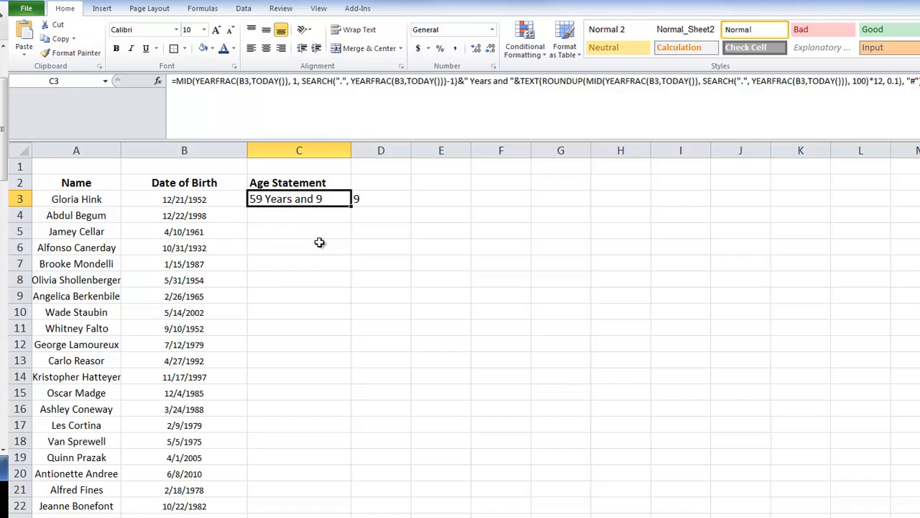
key("F2")
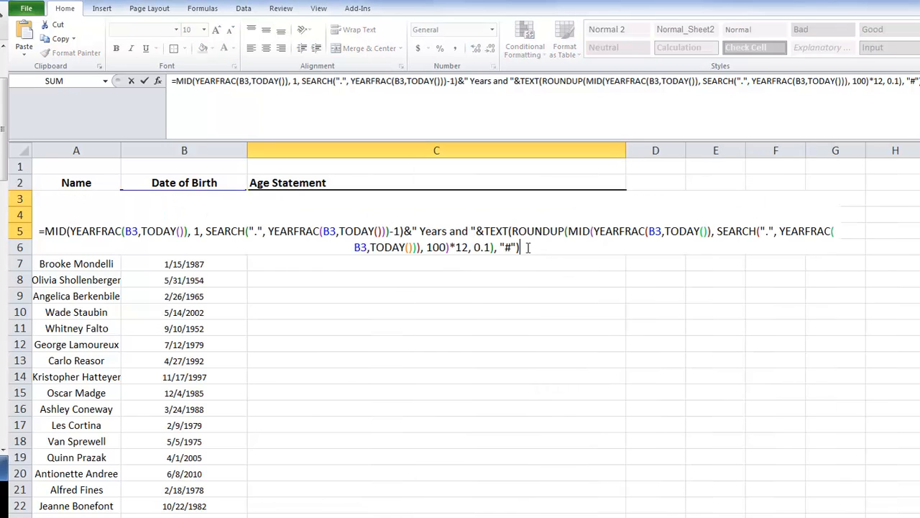
type("&")
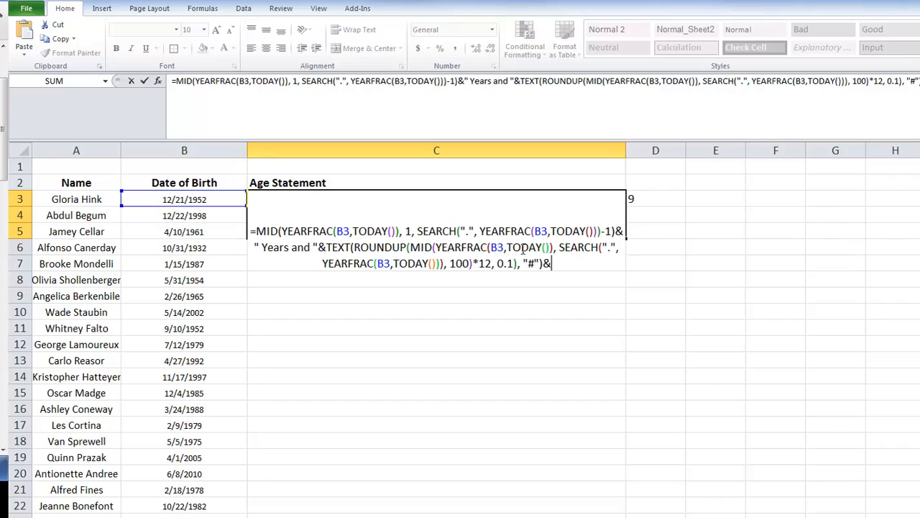
type(" \"<")
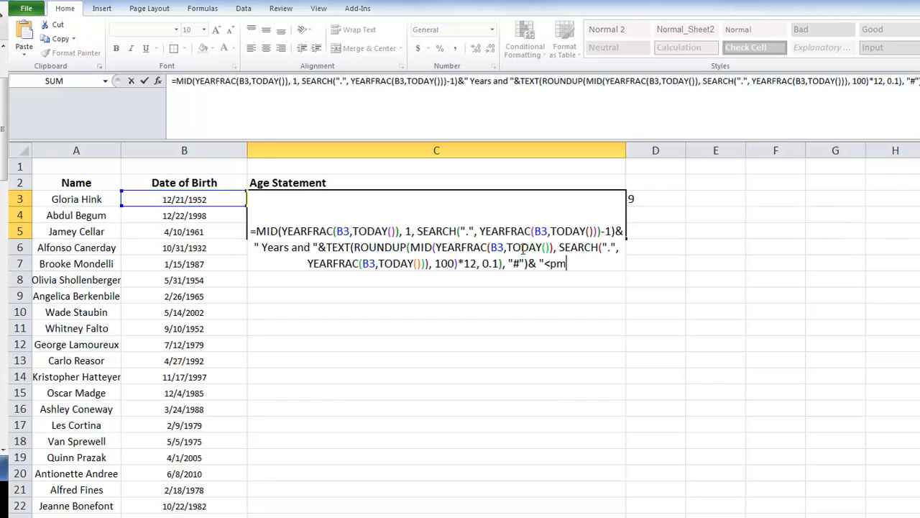
key("BackSpace")
type("Mo")
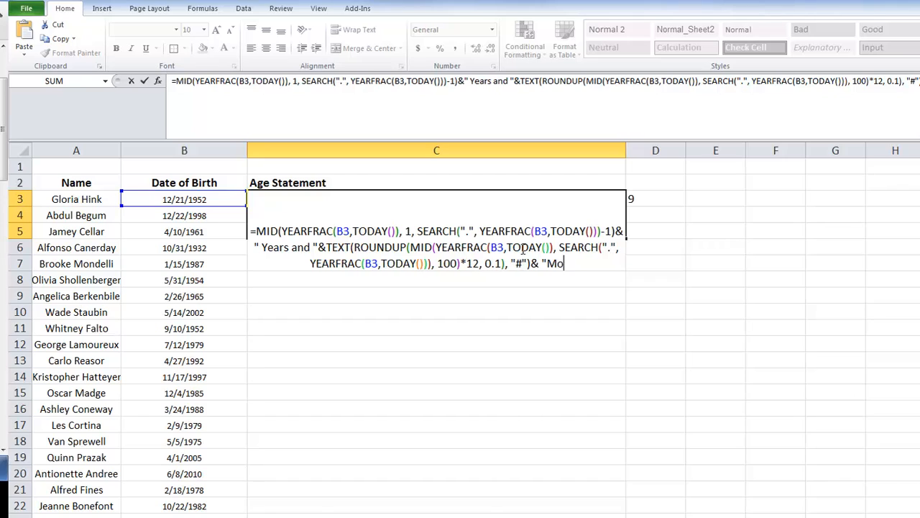
type("nths")
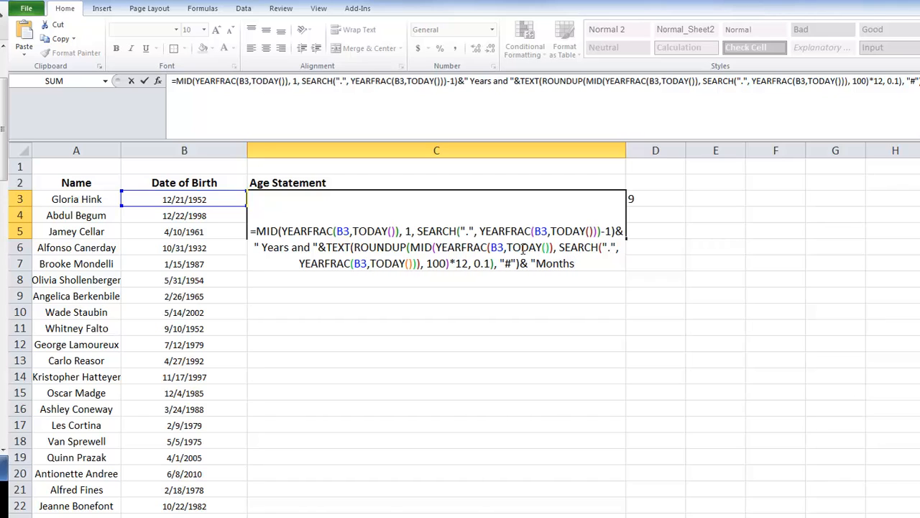
type(" Old")
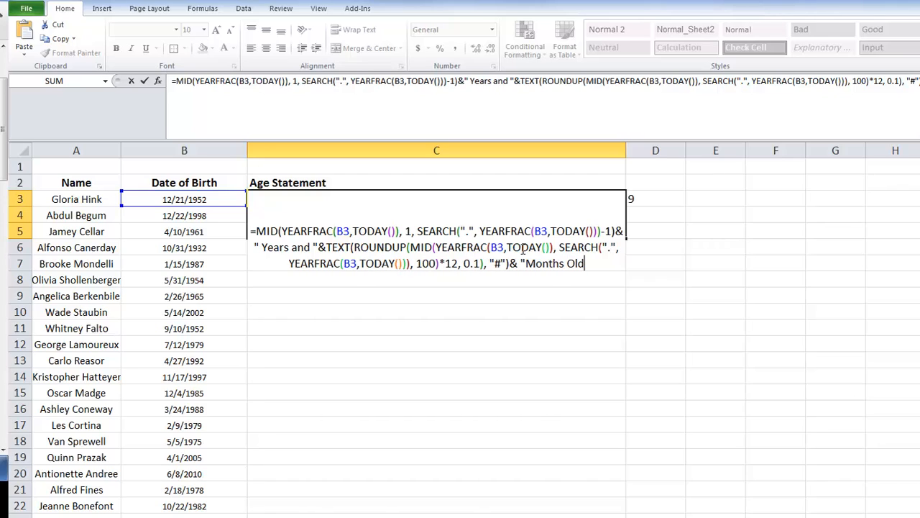
type("\"")
key("Return")
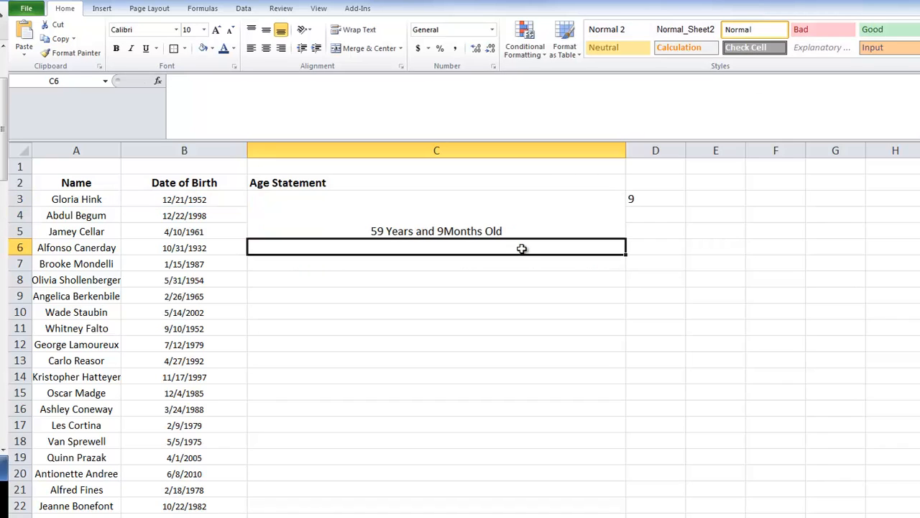
Step: Change the closing text in C3's formula to " months Old", with a leading space and a lowercase m
left_click(506, 220)
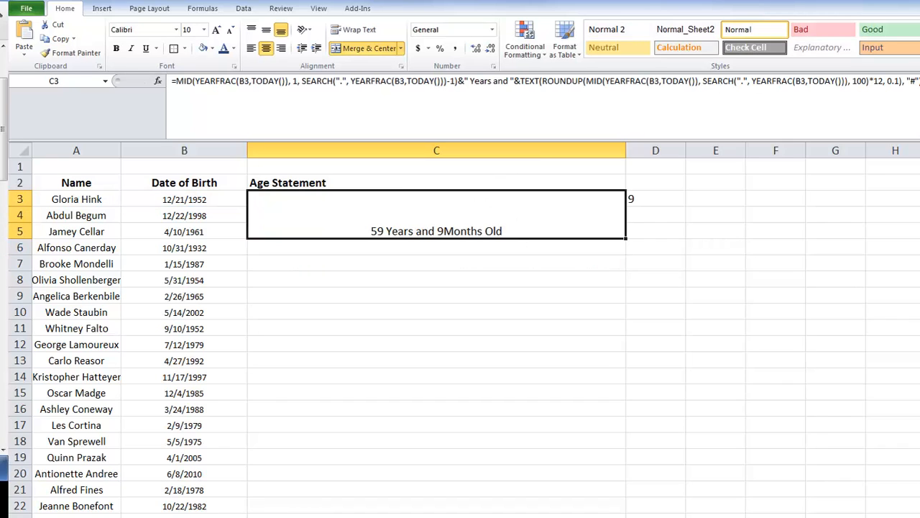
key("F2")
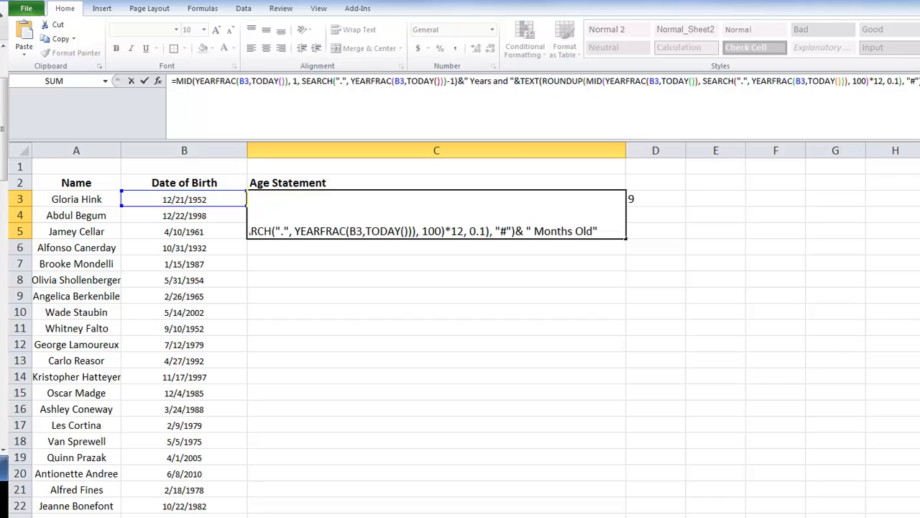
key("Delete")
type("m")
key("Return")
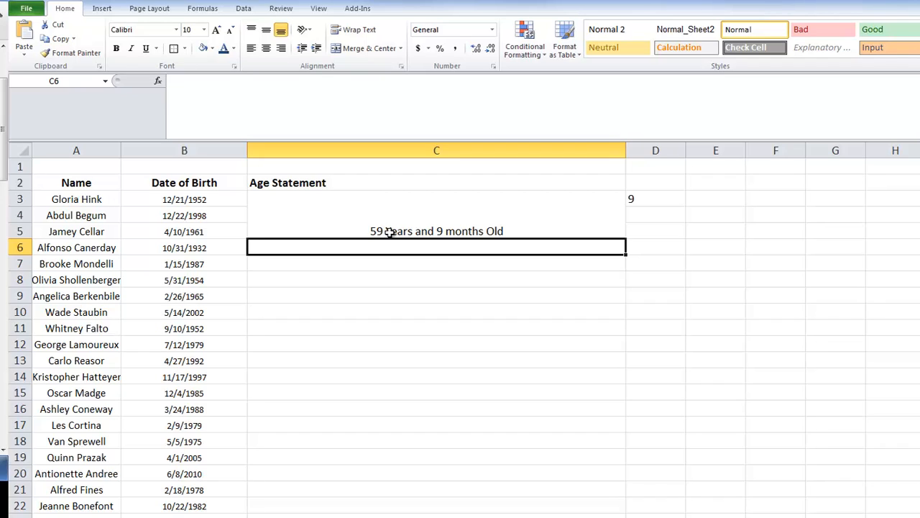
Step: Start an IF function at the beginning of C3's formula, testing whether the MID years result is greater than 1
left_click(470, 234)
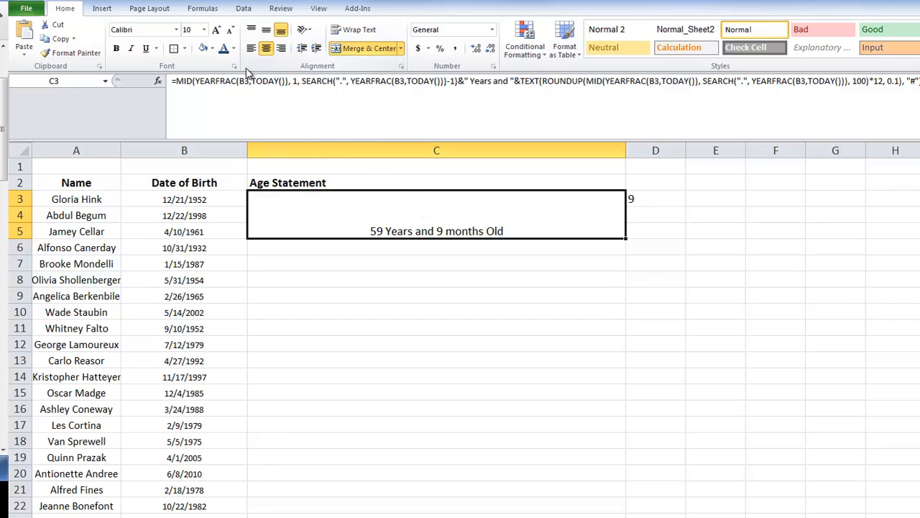
left_click(176, 82)
type("IF(")
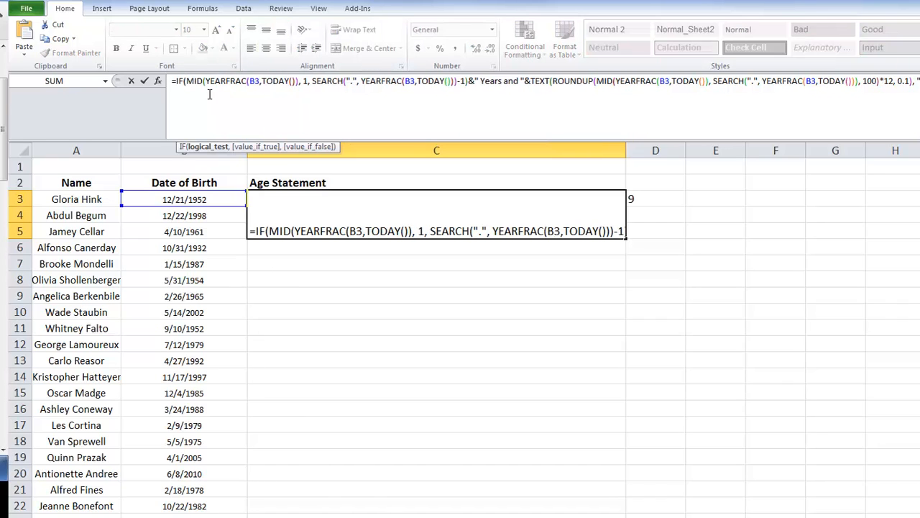
left_click(469, 81)
type(">")
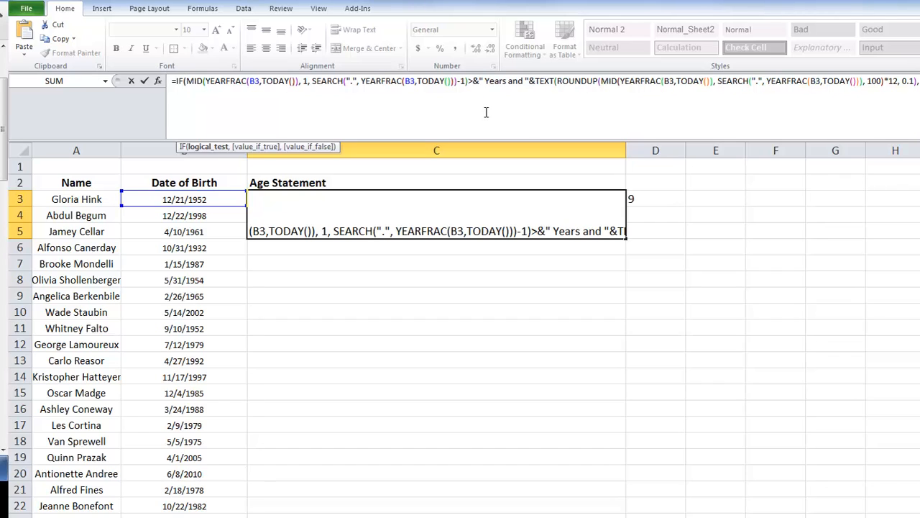
type("1,")
key("Delete")
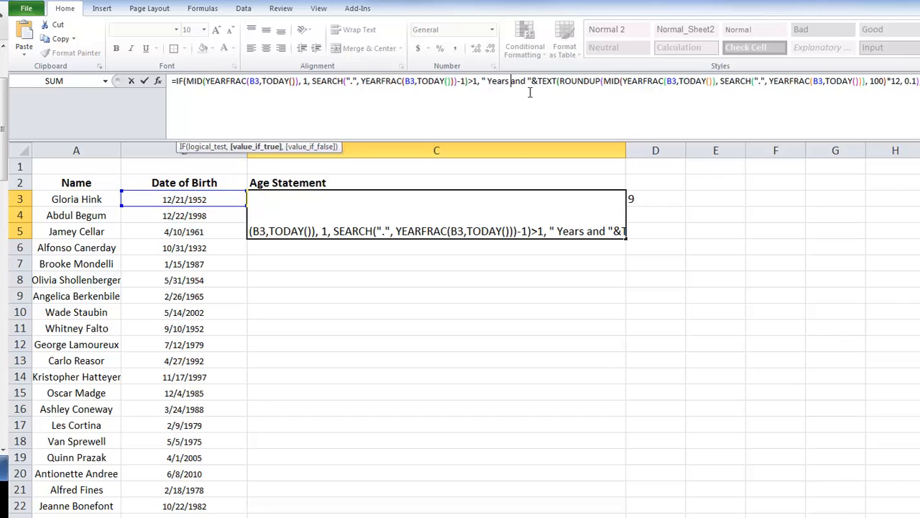
Step: Set the IF's true result to "Years " and its false result to " Year", splitting them from the "and" text
type("\", \"")
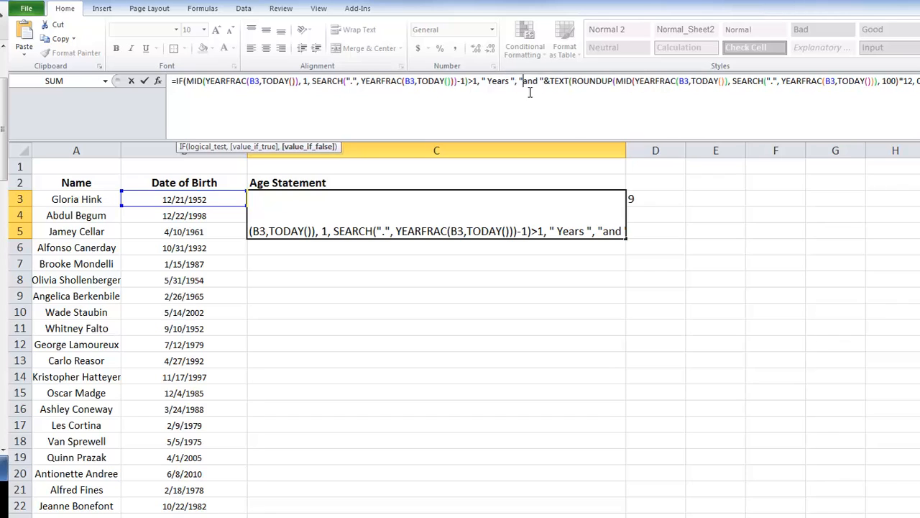
type("Year")
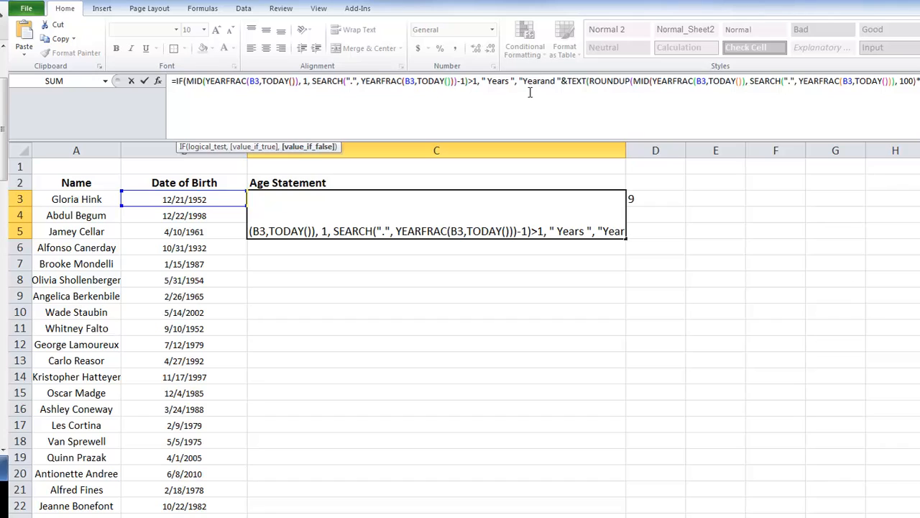
type("\"")
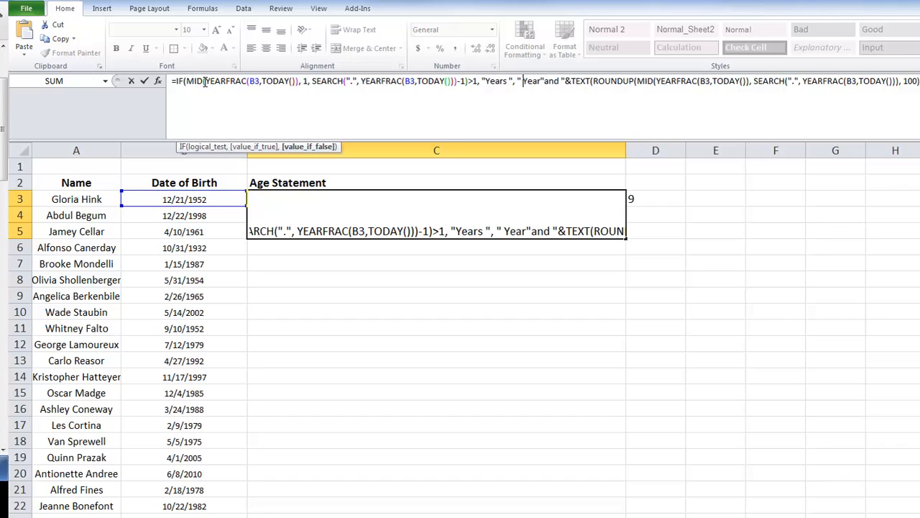
Step: Copy the MID years expression from the IF test and insert it before the IF, joined with &
left_click_drag(185, 81, 468, 80)
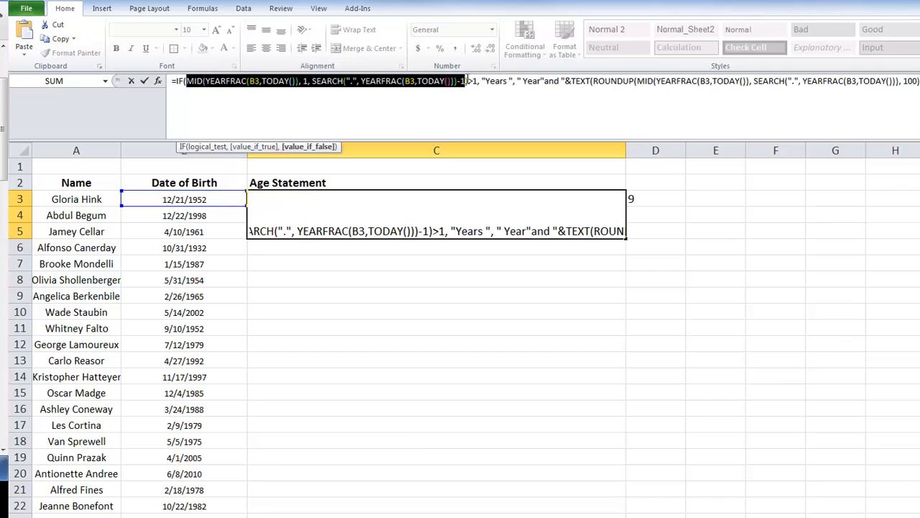
left_click_drag(468, 80, 458, 80)
left_click(176, 81)
type("MID(YEARFRAC(B3,TODAY()), 1, SEARCH(\".\", YEARFRAC(B3,TODAY()))-1)")
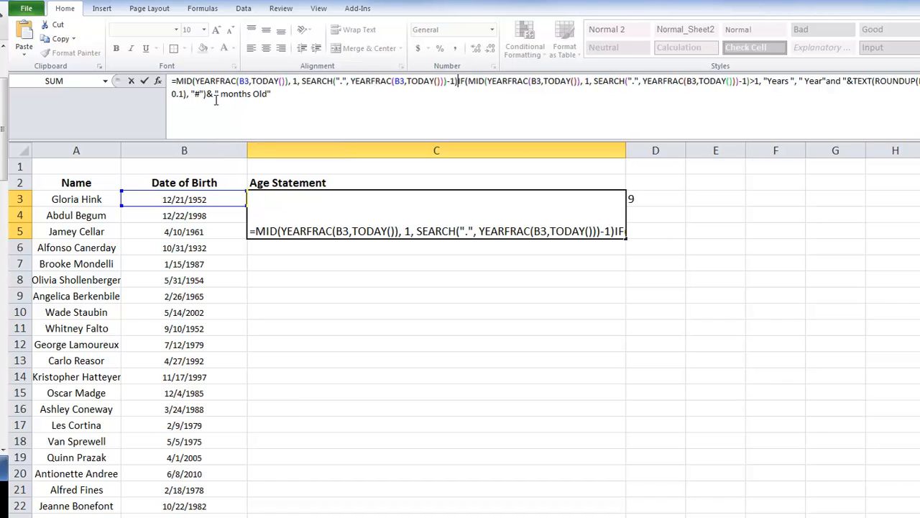
type("&")
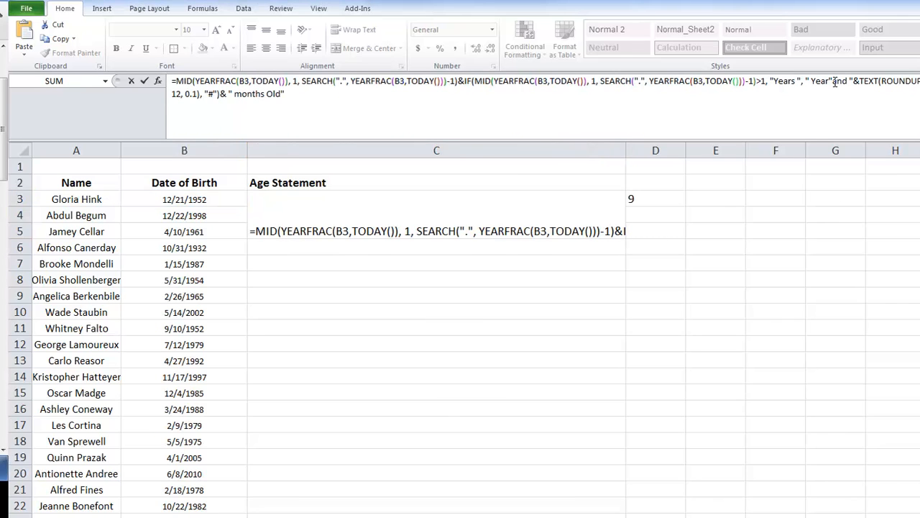
Step: Close the IF function after " Year" and join the quoted text " and " to it with &
left_click(834, 81)
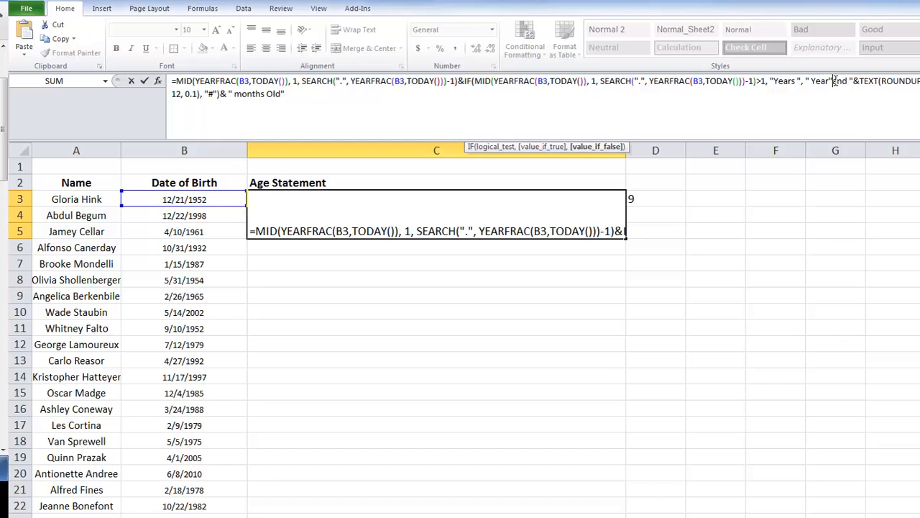
type(")")
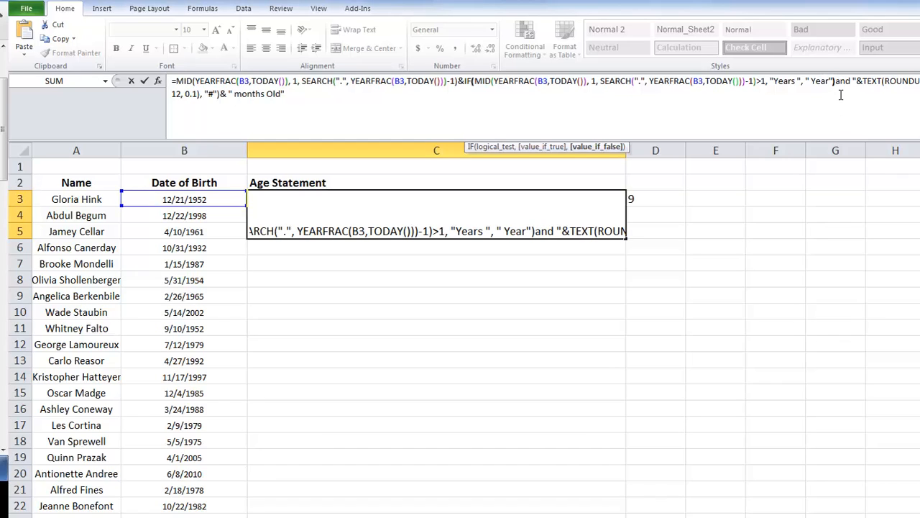
type("&")
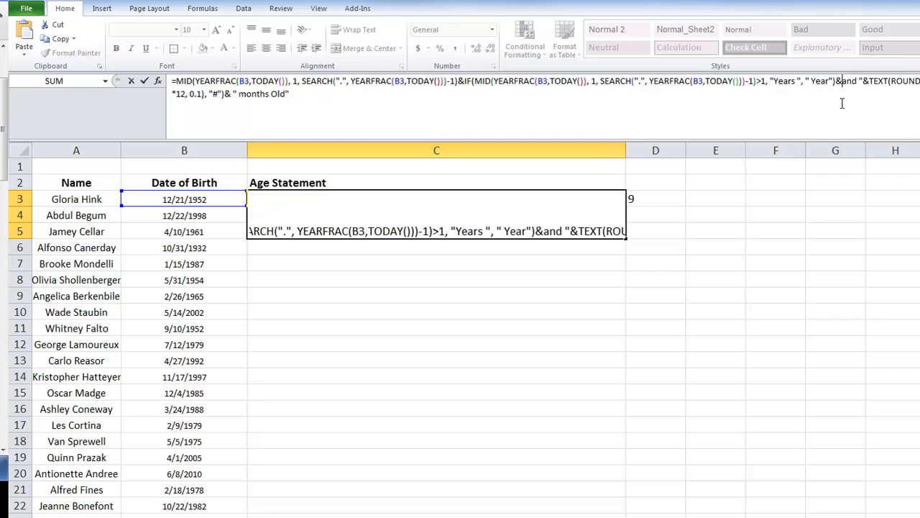
type("\"")
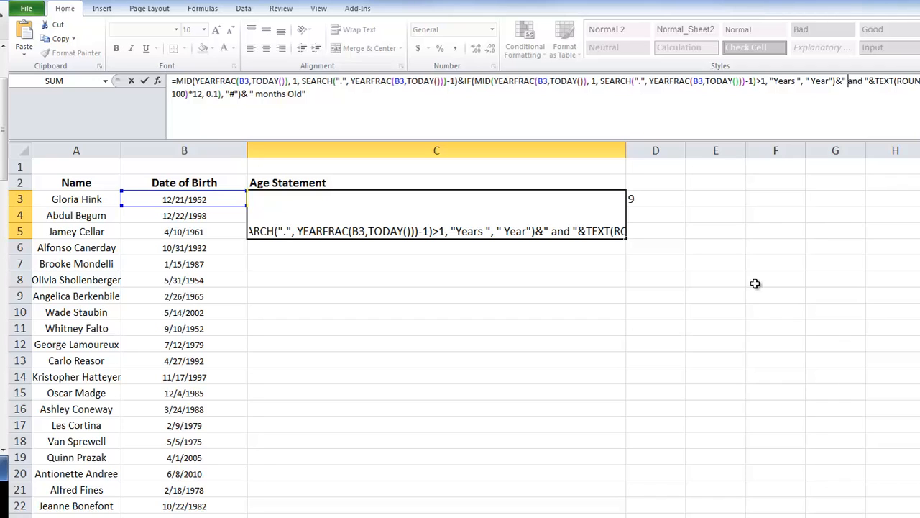
Step: Commit C3's formula and add a leading space to the IF's true result, making it " Years "
key("Return")
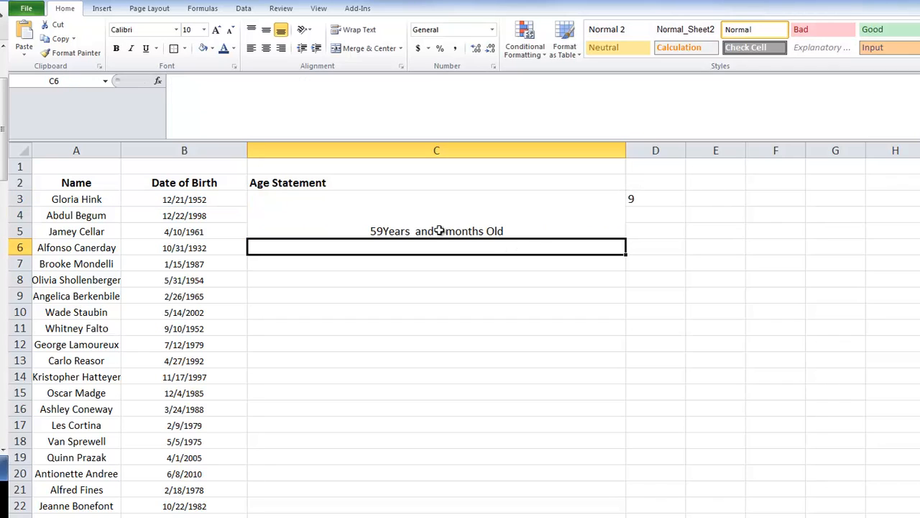
left_click(535, 233)
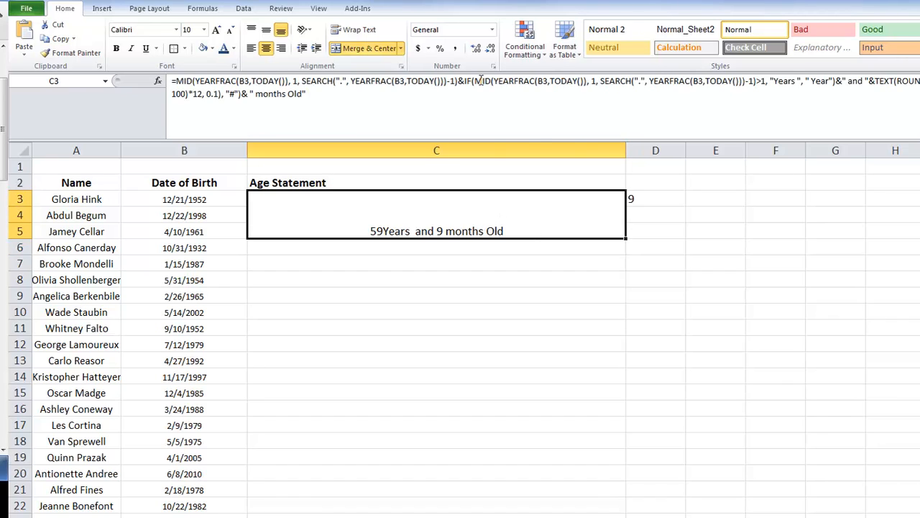
left_click(774, 81)
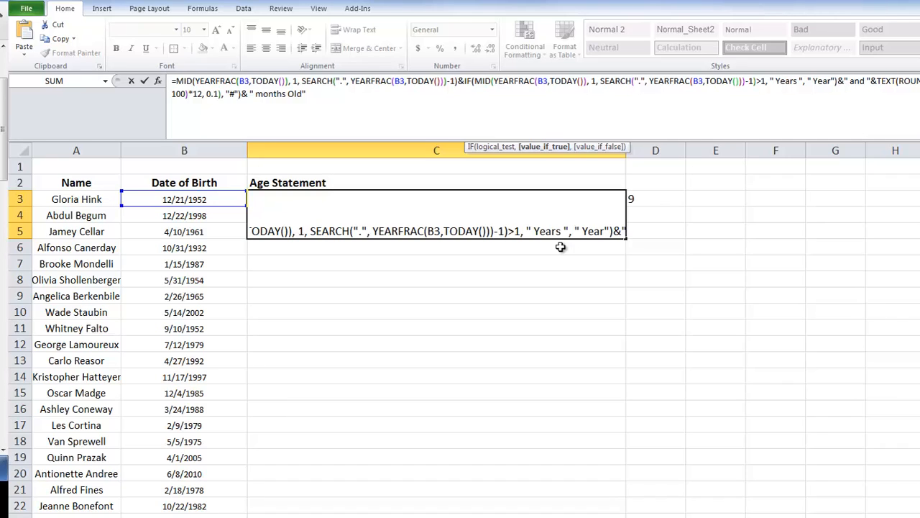
key("Return")
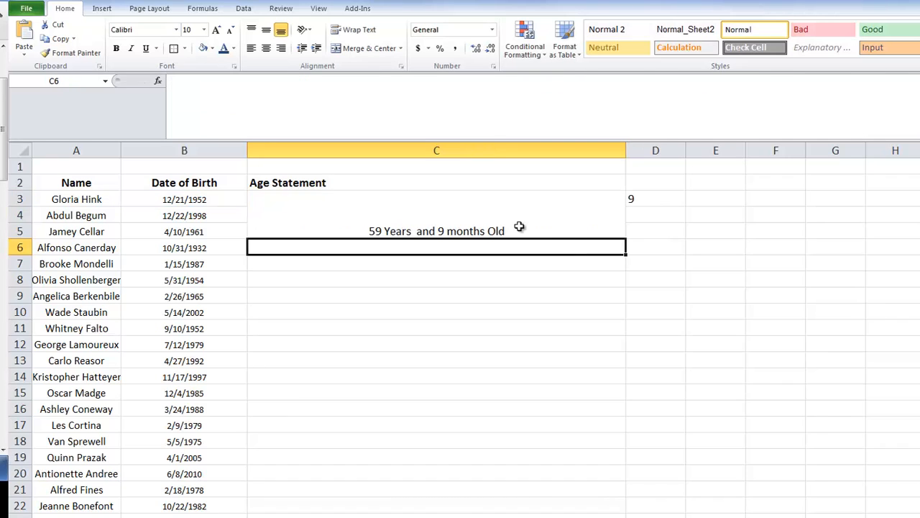
Step: Change the closing text of C3's formula to " months old" with a lowercase "old"
left_click(466, 228)
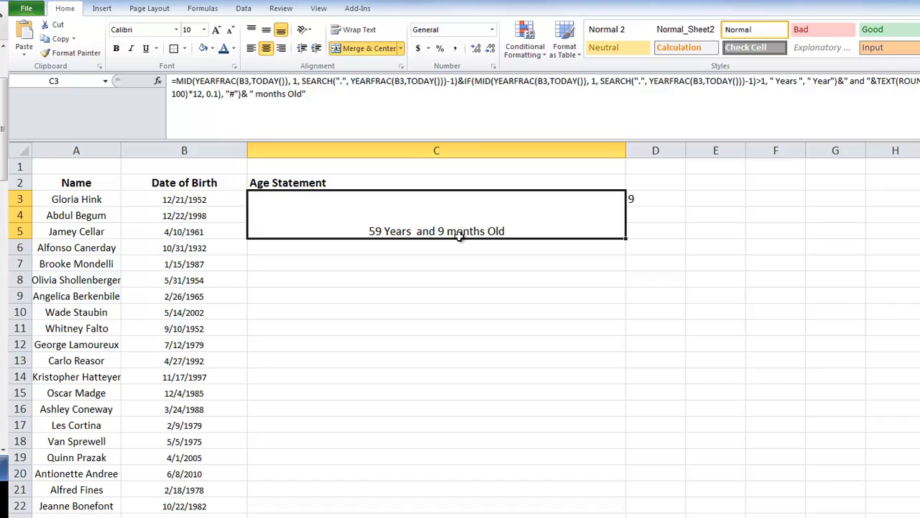
key("F2")
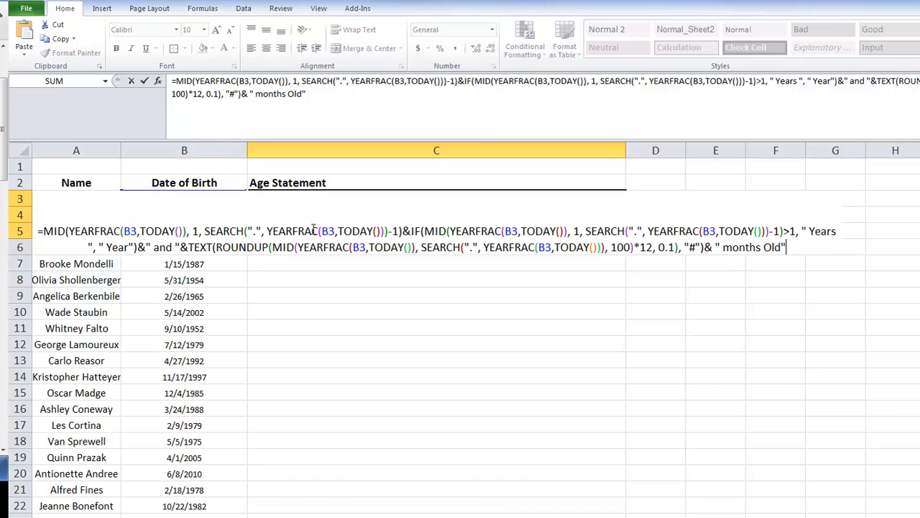
left_click_drag(764, 246, 770, 247)
type("o")
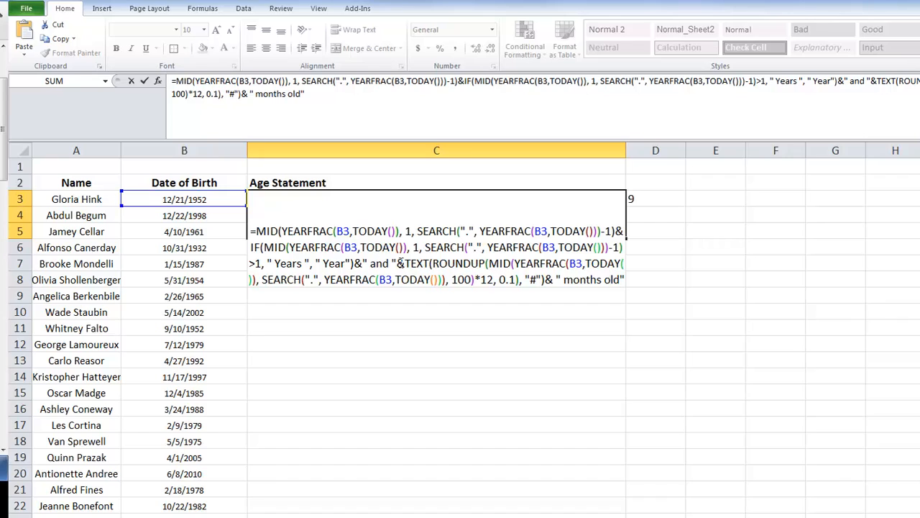
key("Return")
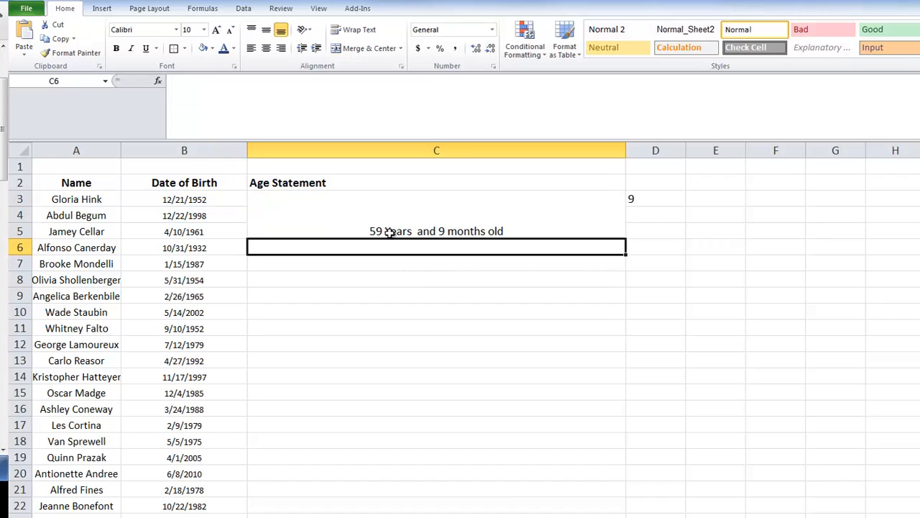
Step: Set the birth year in B3 to 2011 and replace it with 2010 to test the singular wording
left_click(478, 230)
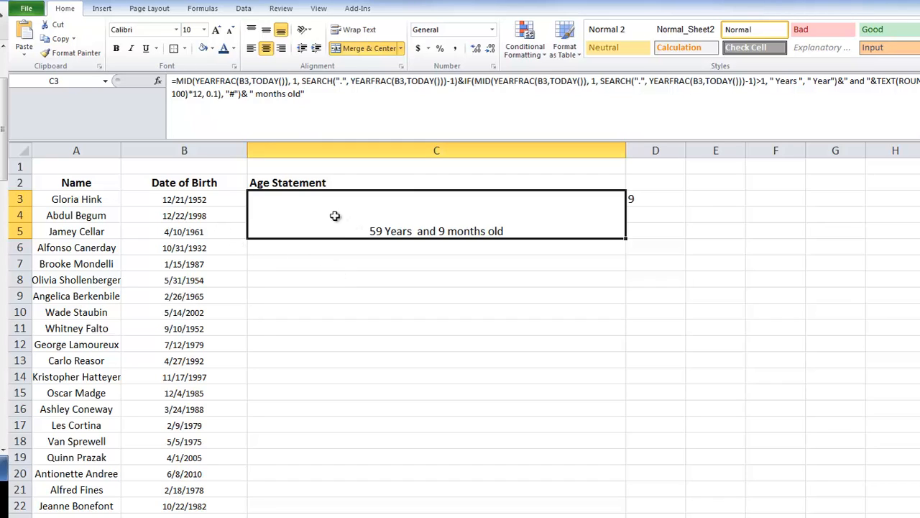
left_click(214, 203)
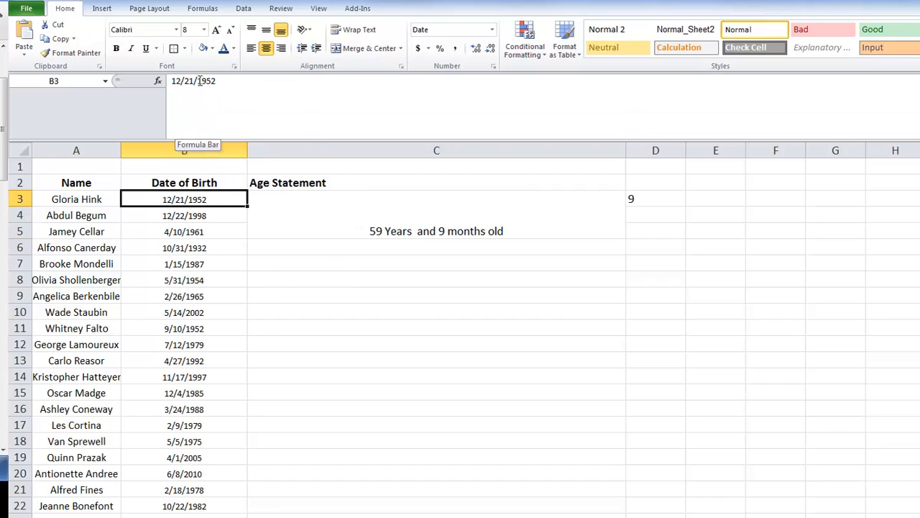
left_click_drag(201, 81, 249, 81)
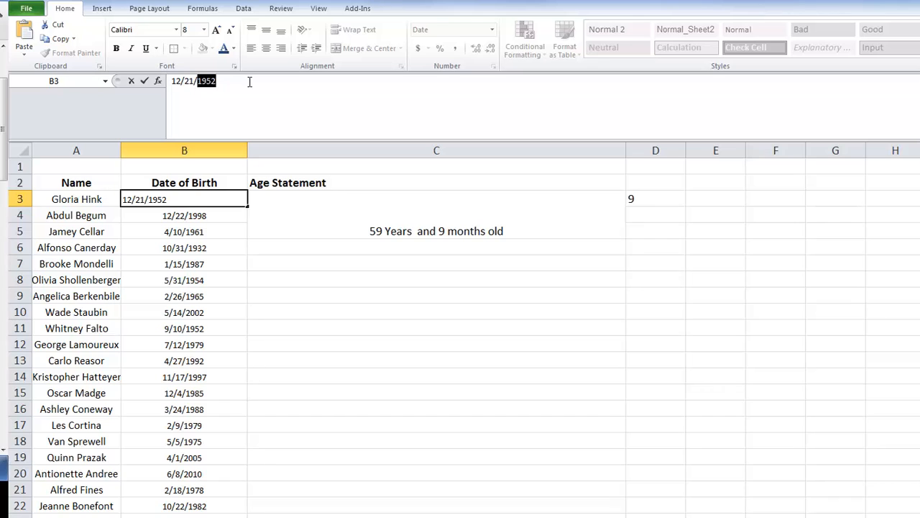
type("2011")
key("Return")
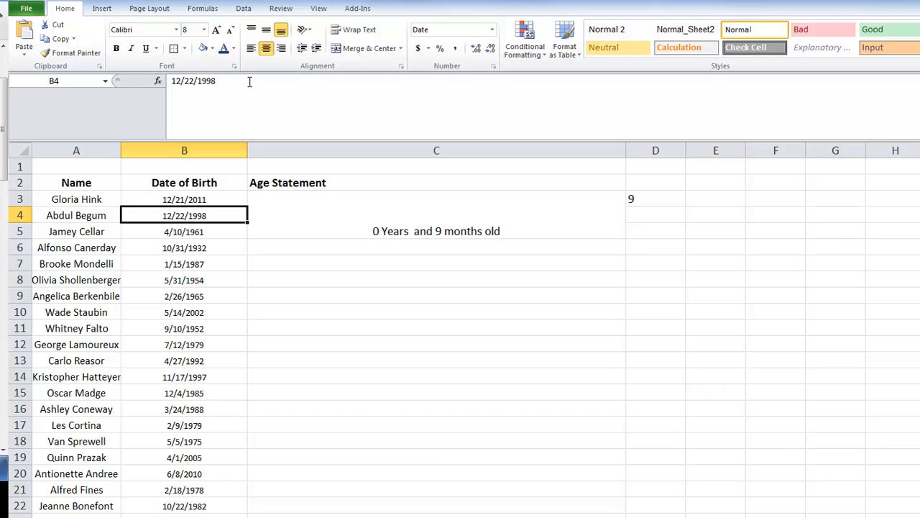
left_click(220, 81)
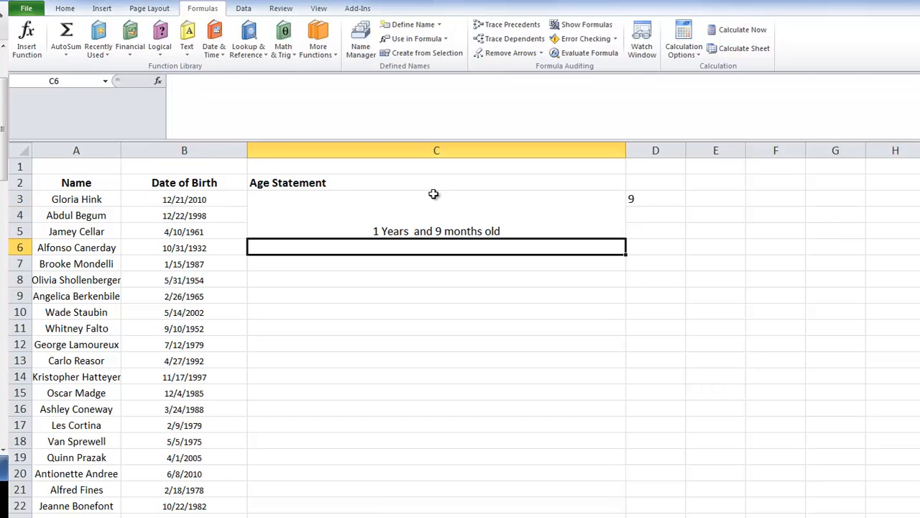
Step: Evaluate the MID expression inside C3's IF test in place, and undo the evaluation
left_click(433, 218)
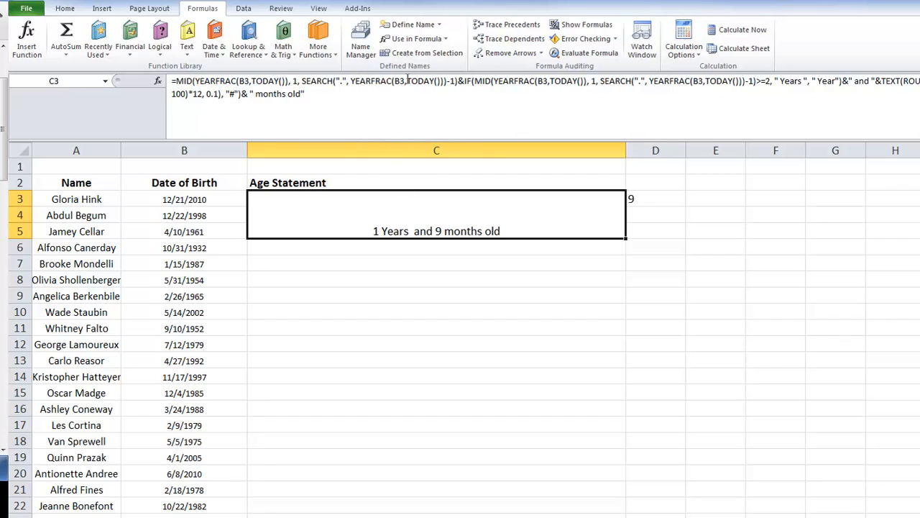
left_click_drag(465, 81, 762, 84)
left_click(771, 82)
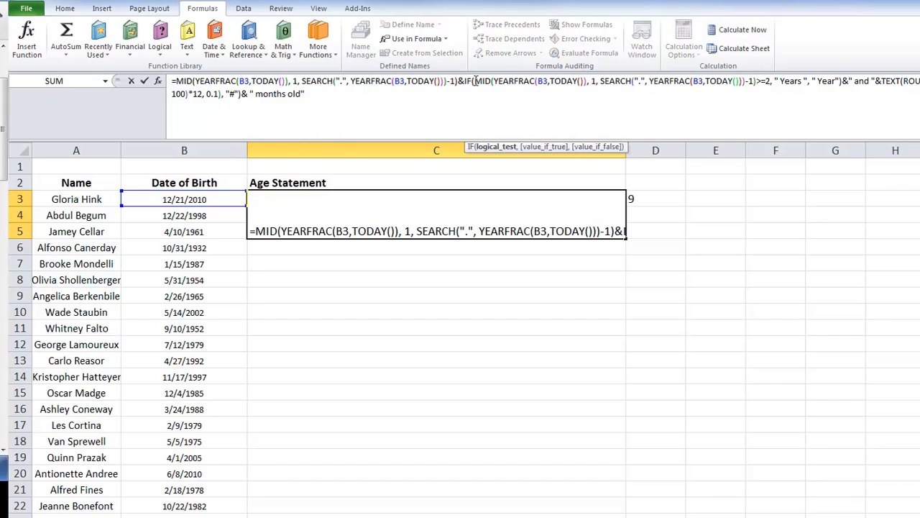
left_click_drag(474, 81, 757, 86)
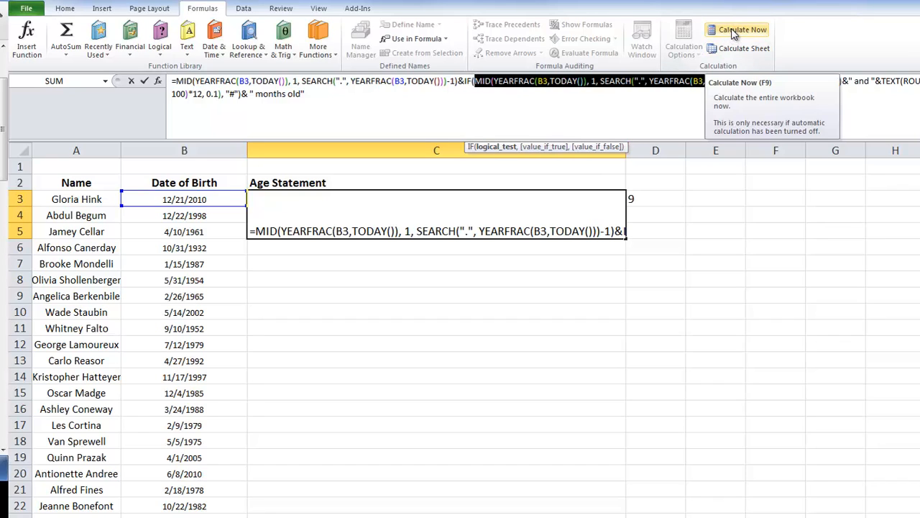
key("F9")
left_click(482, 81)
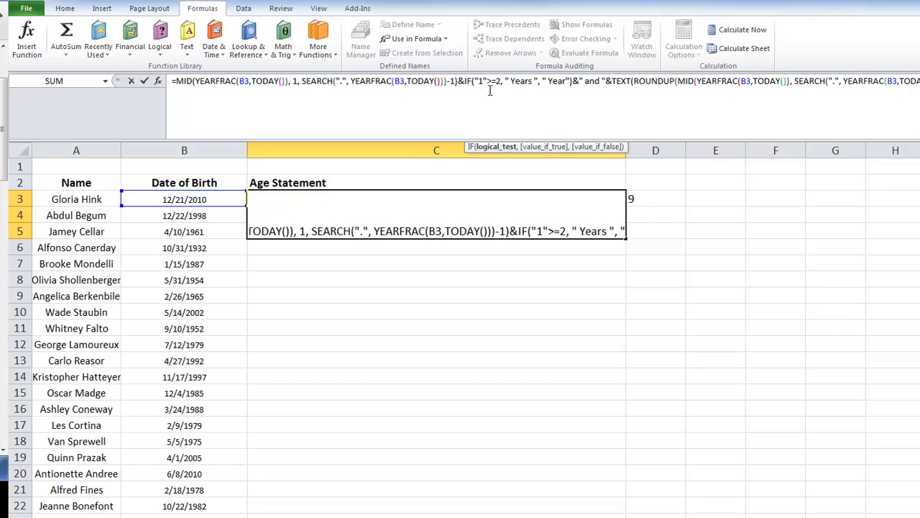
key("ctrl+z")
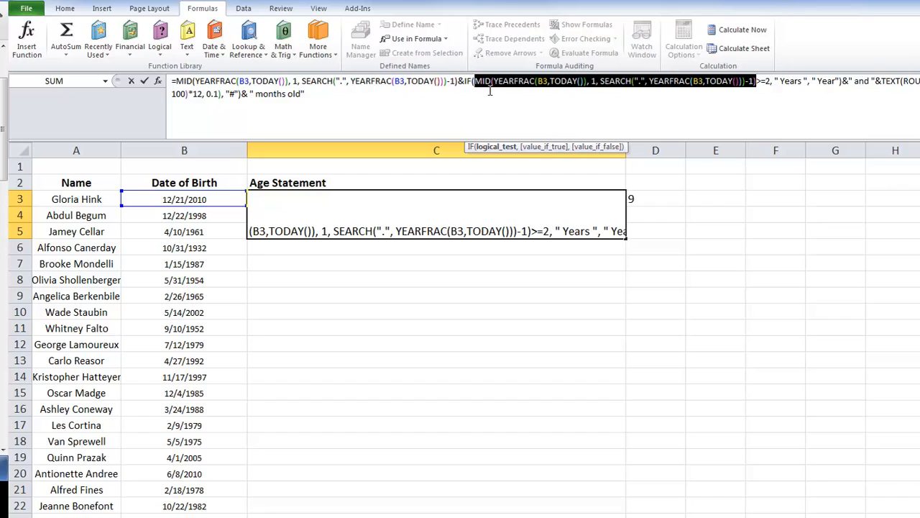
Step: Multiply the MID expression in C3's IF test by 1 before the >=2 comparison and commit the formula
left_click(757, 82)
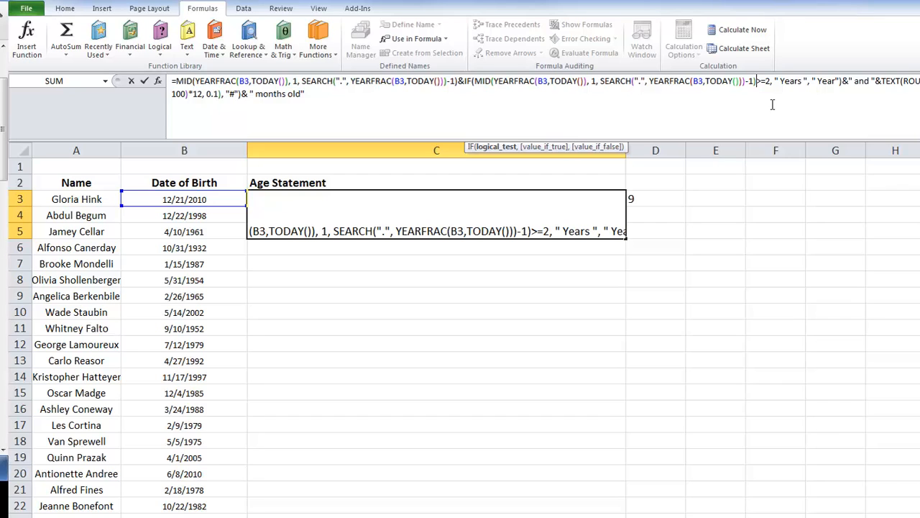
type("*1")
key("Return")
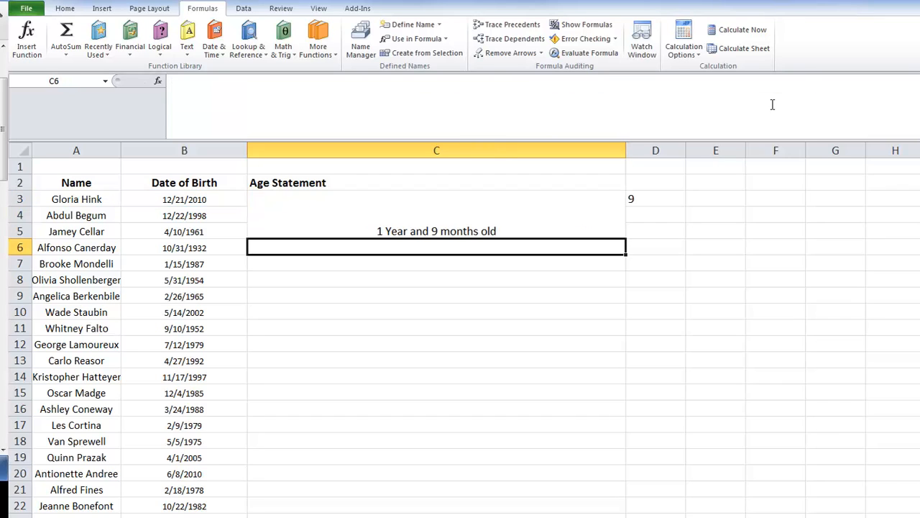
Step: Insert an IF before " months old" in C3's formula, testing whether a copy of the TEXT(ROUNDUP(...)) months expression is >=2
left_click(427, 232)
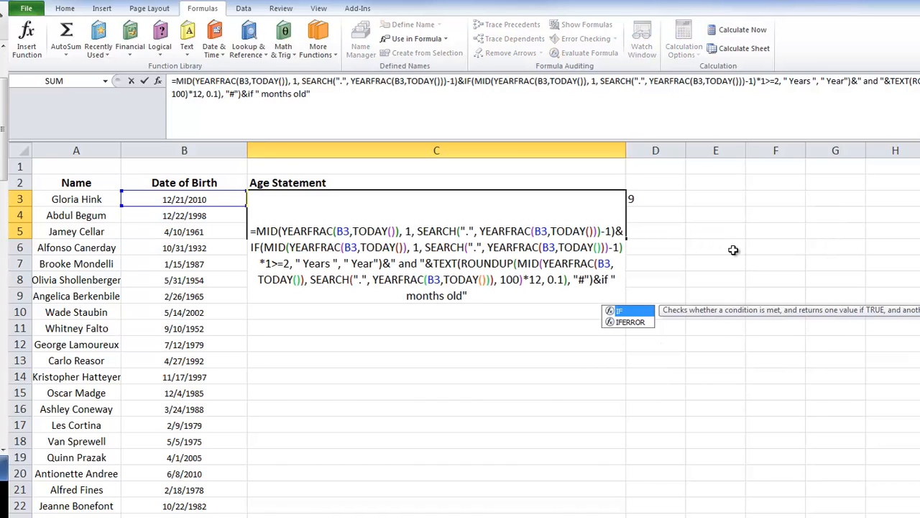
key("Tab")
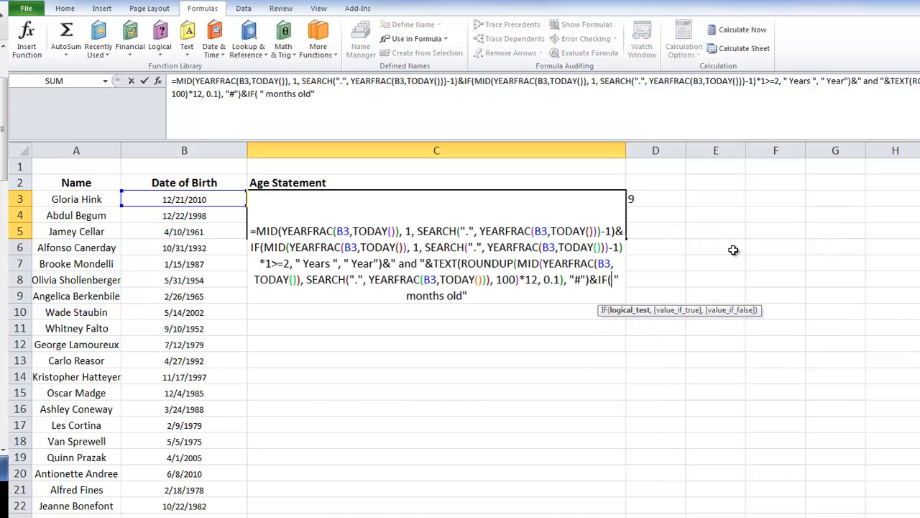
left_click_drag(433, 263, 590, 281)
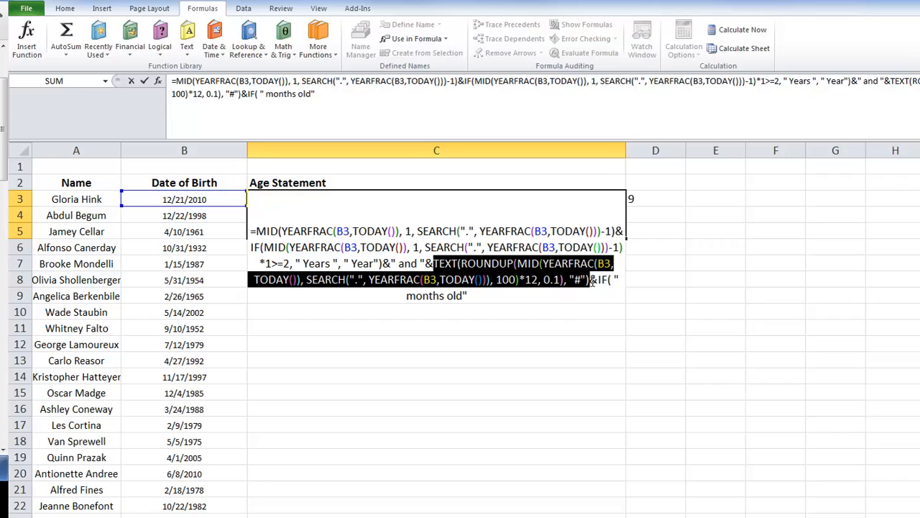
key("ctrl+c")
left_click(615, 280)
key("ctrl+v")
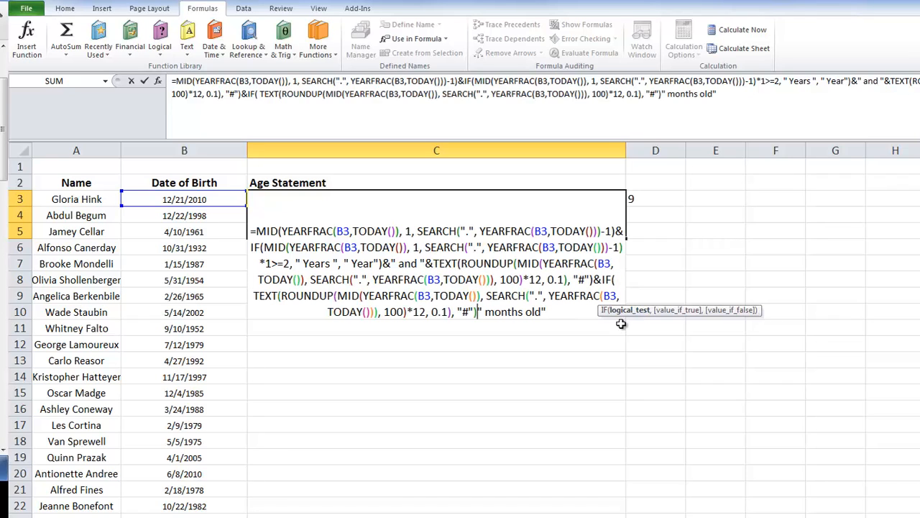
type(">")
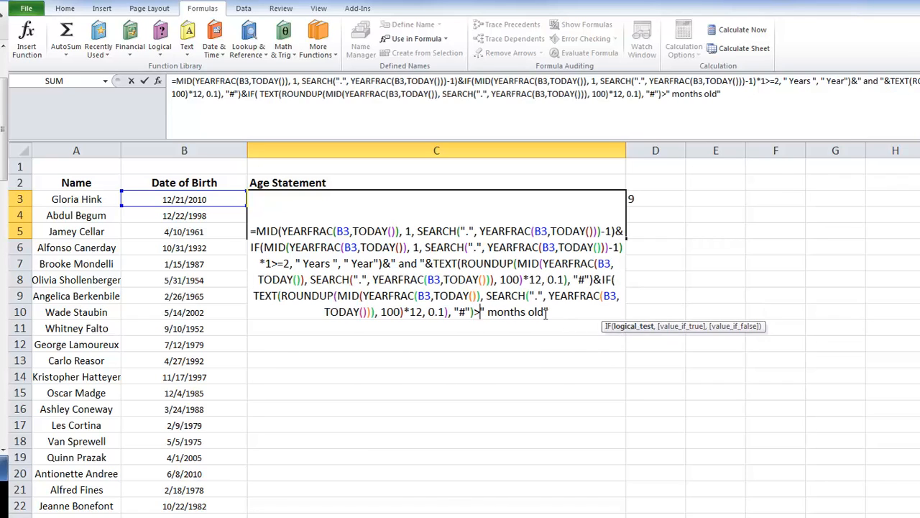
type("=")
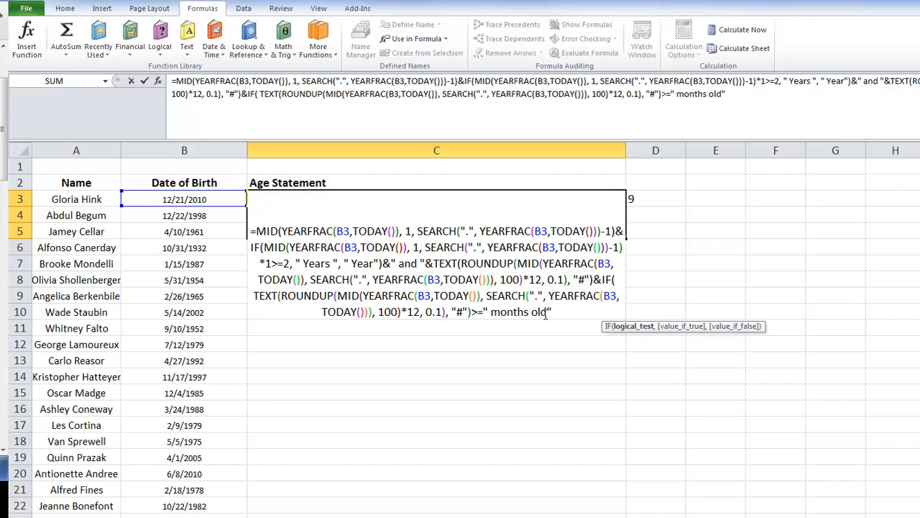
type("2")
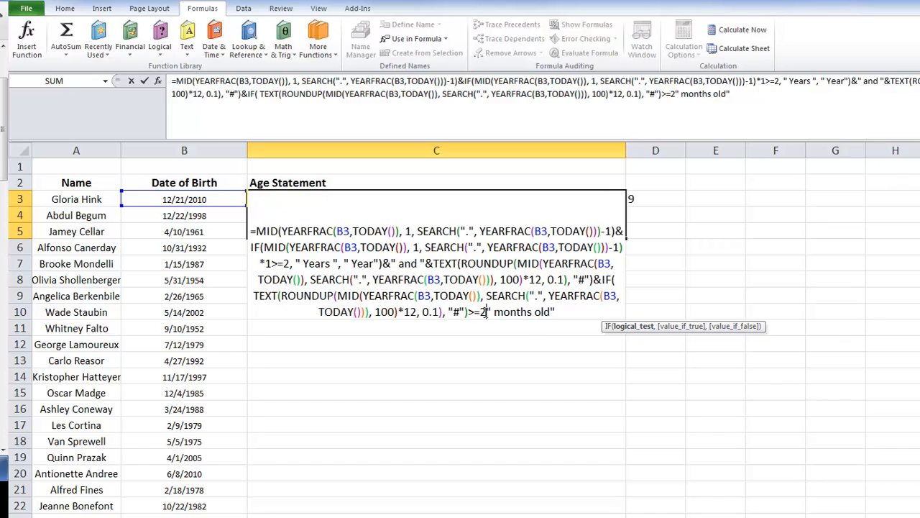
Step: Make " months" the new IF's quoted true result and add the word month with a closing quote before "old"
type(", ")
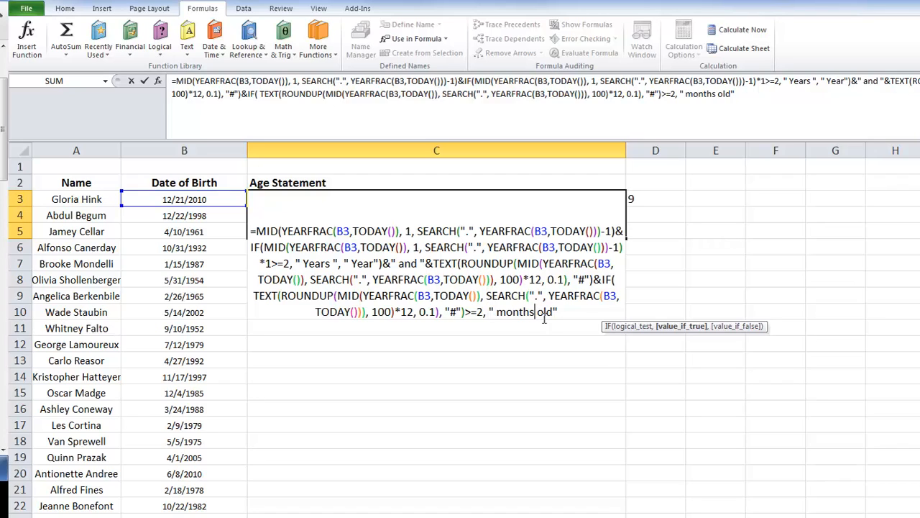
type("\" ,")
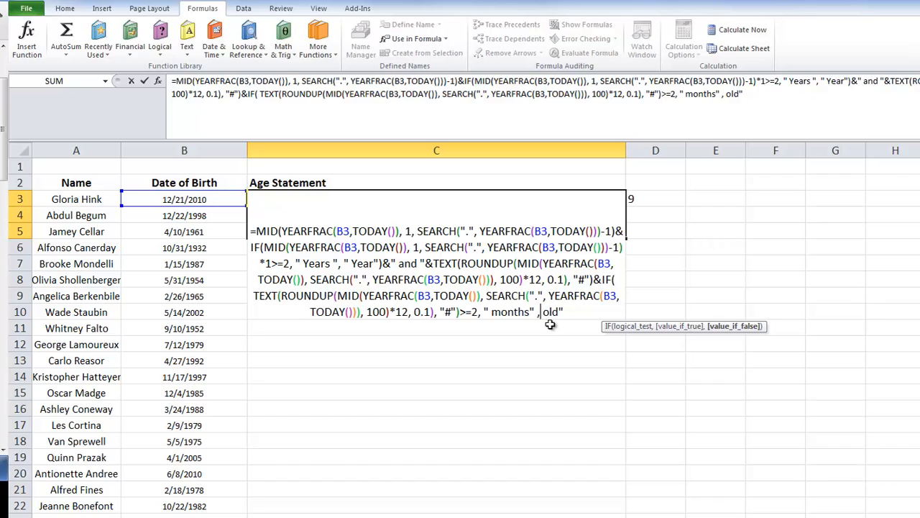
key("BackSpace")
type("Month")
key("BackSpace")
key("BackSpace")
key("BackSpace")
key("BackSpace")
key("BackSpace")
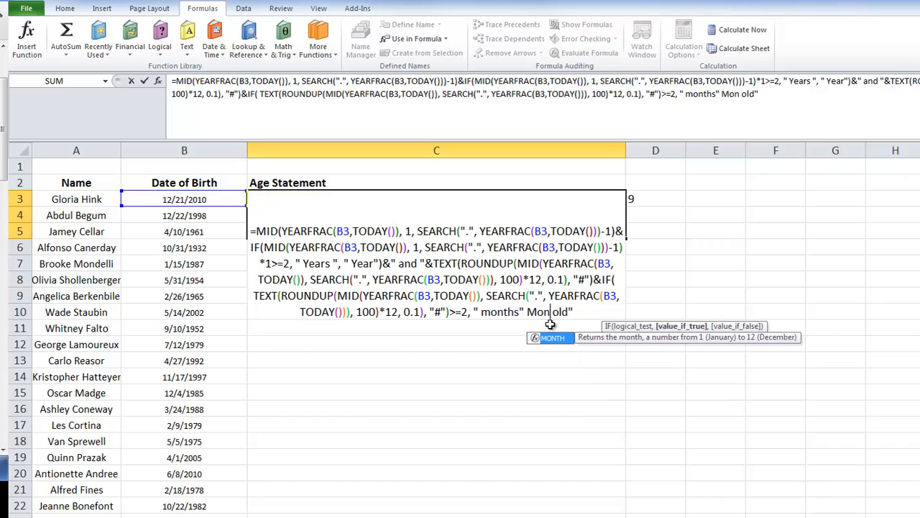
type("month")
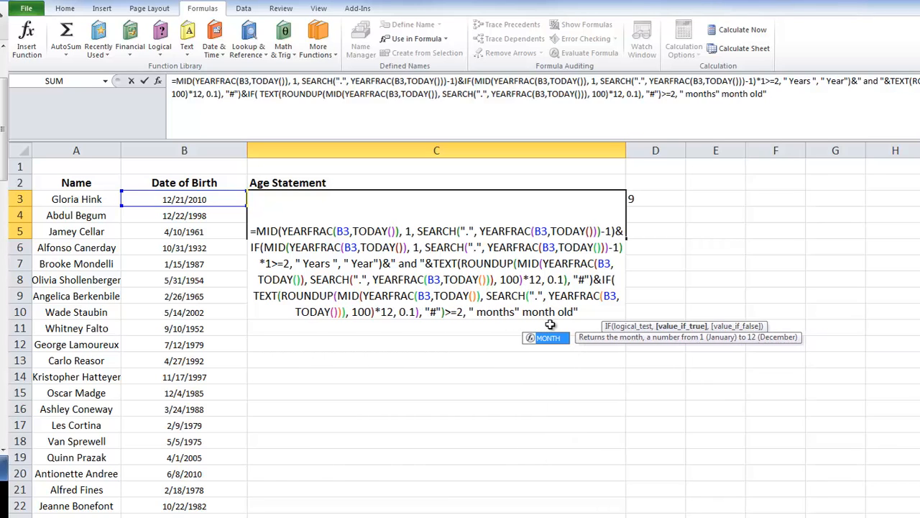
type("\"")
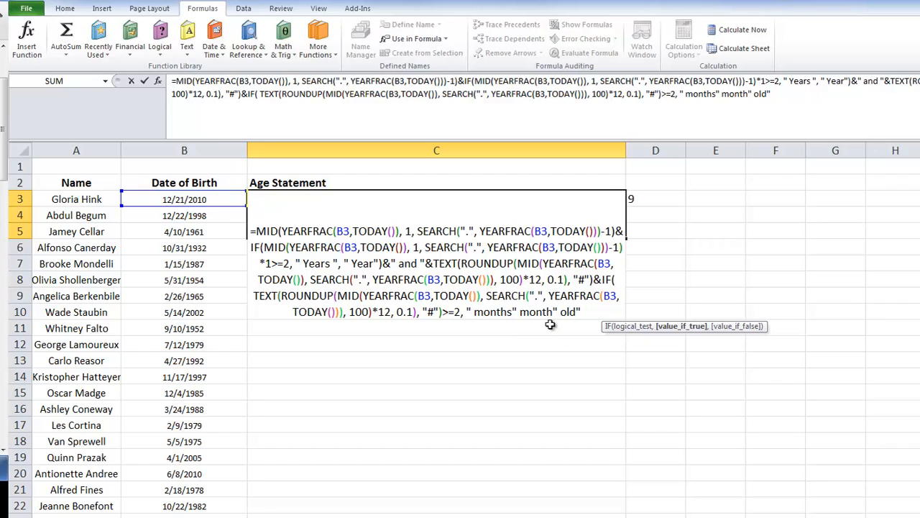
Step: Complete "month" as the IF's comma-separated false result, close the IF and join the quoted text " old" with &
left_click(522, 314)
type(",")
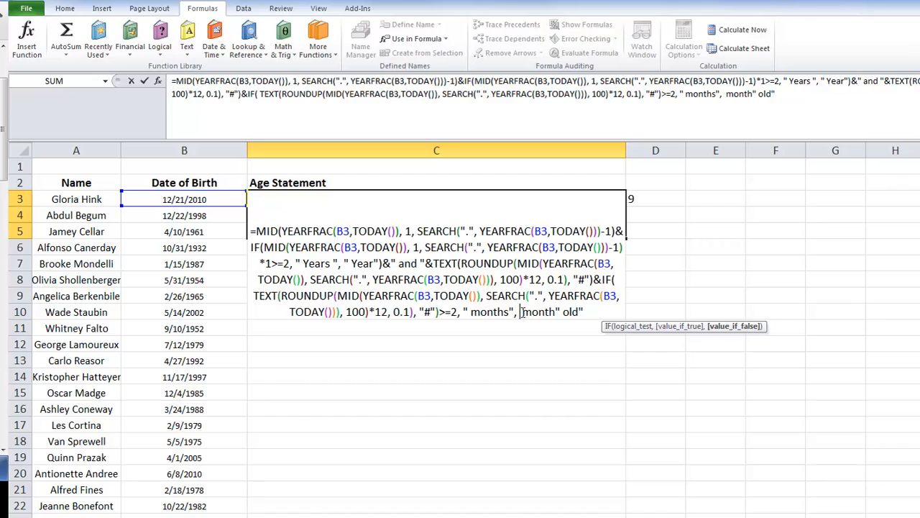
type(" \"")
left_click(564, 312)
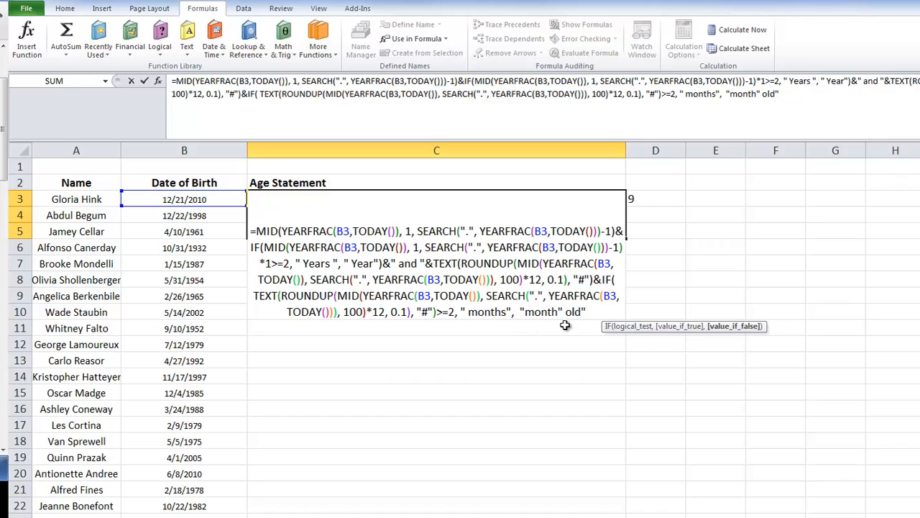
type(")&\"")
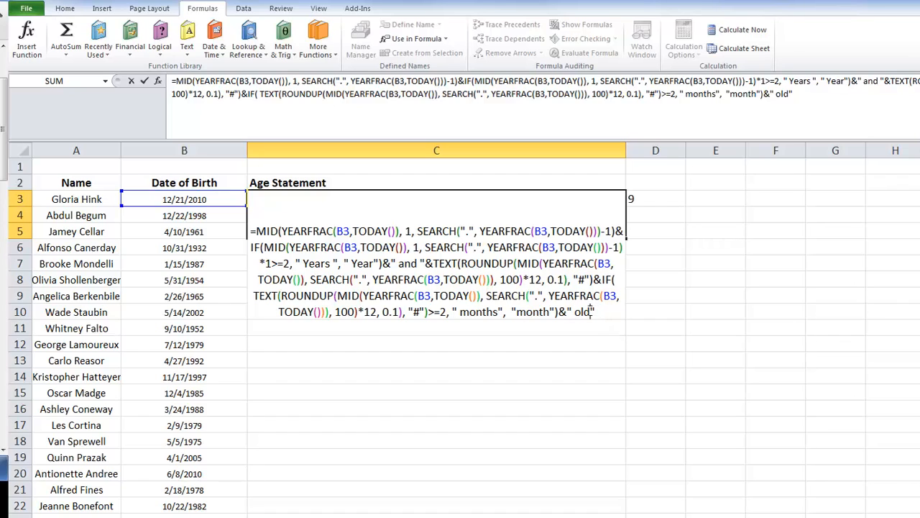
Step: Add a period after "old" inside the closing quoted text of C3's formula and commit it
left_click(592, 313)
type(".")
key("Return")
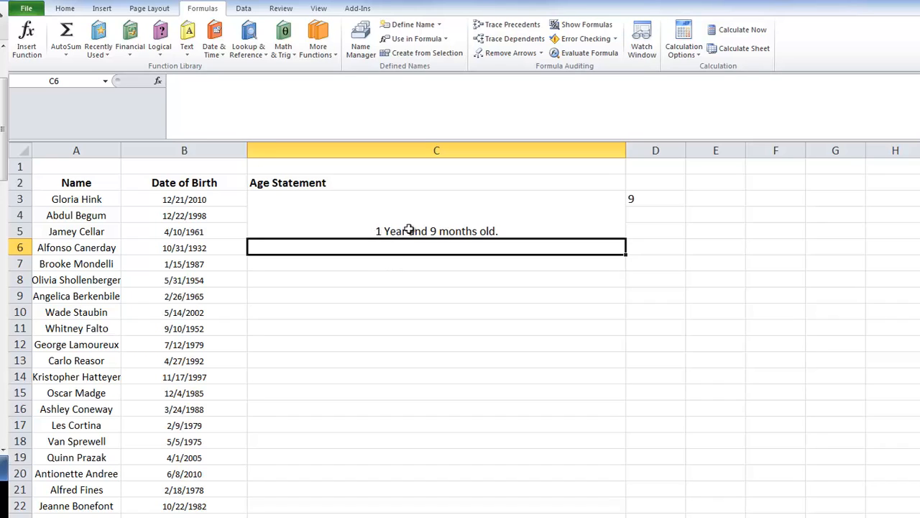
left_click(486, 232)
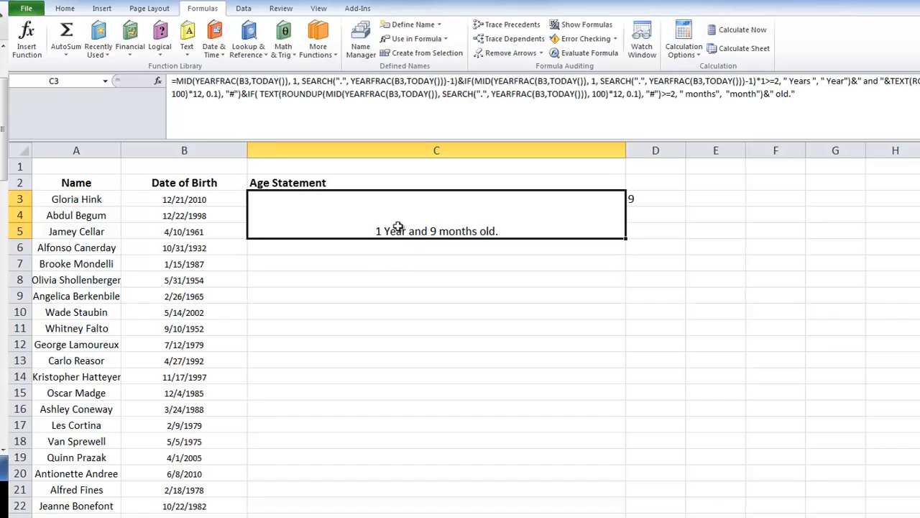
Step: Change the date of birth in B3 to a more recent one that tests the singular month wording
left_click(181, 201)
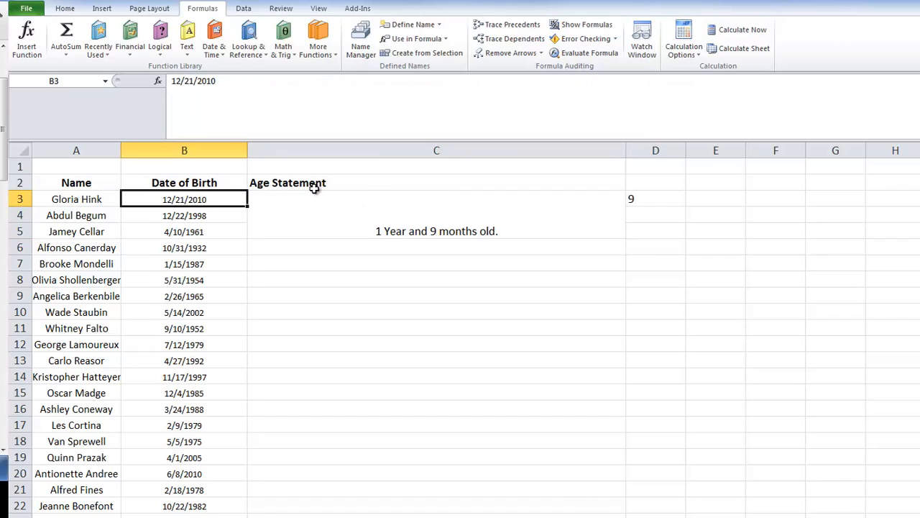
left_click(180, 81)
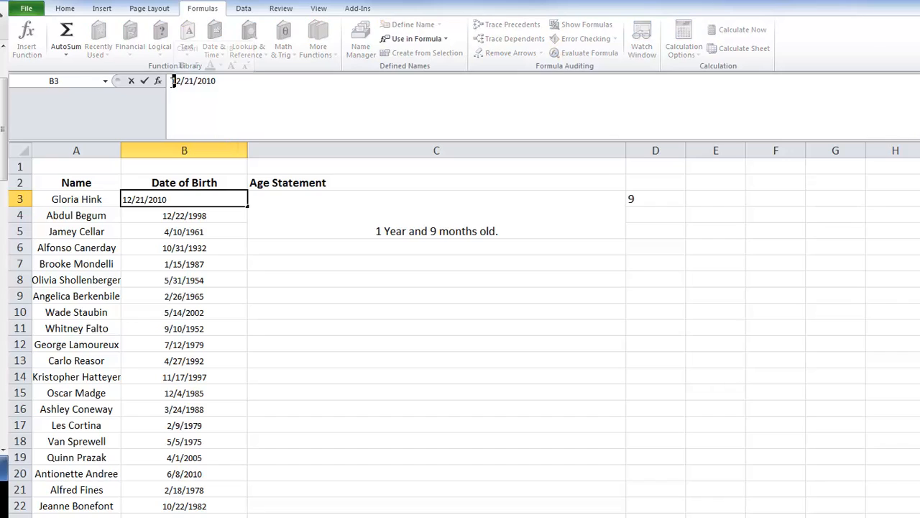
left_click_drag(171, 81, 181, 81)
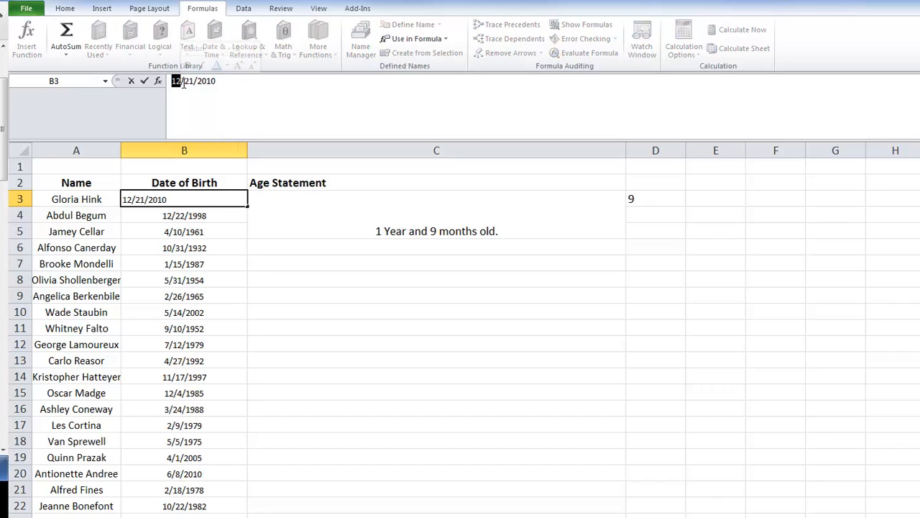
type("8")
left_click_drag(210, 81, 199, 81)
type("113")
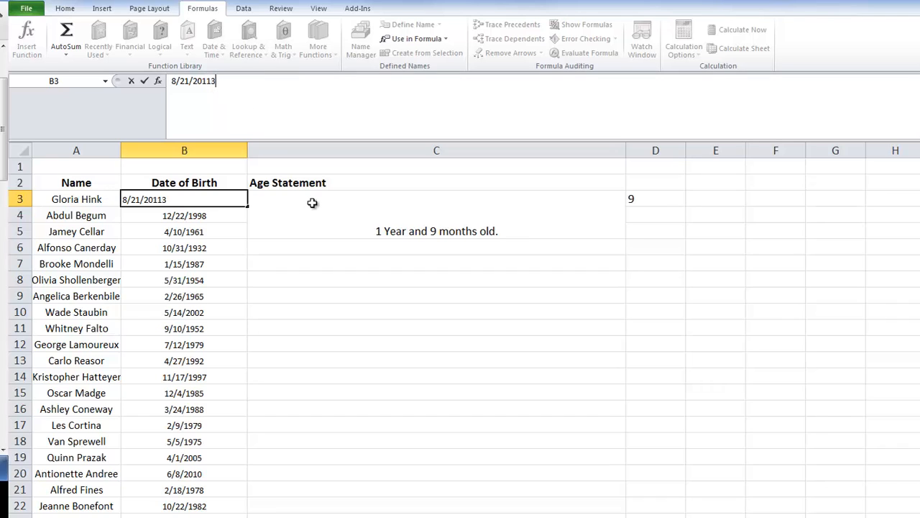
key("Return")
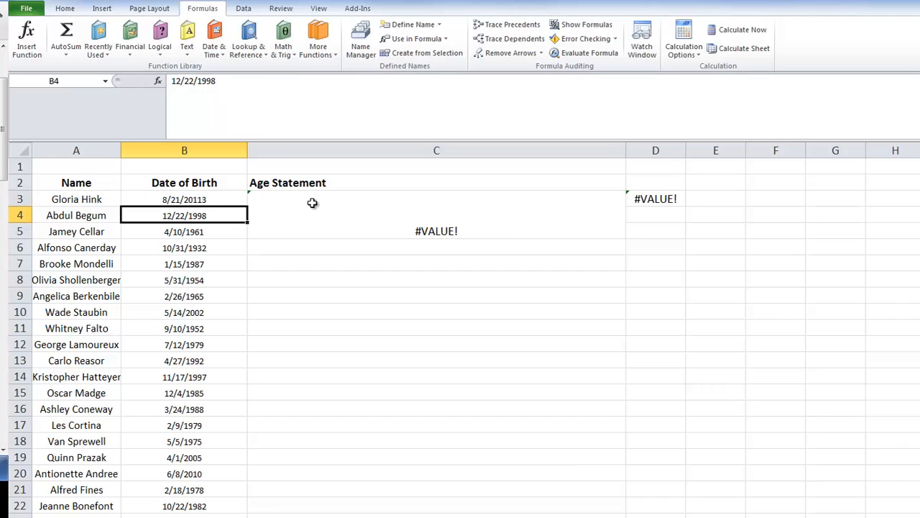
left_click(190, 197)
left_click(236, 83)
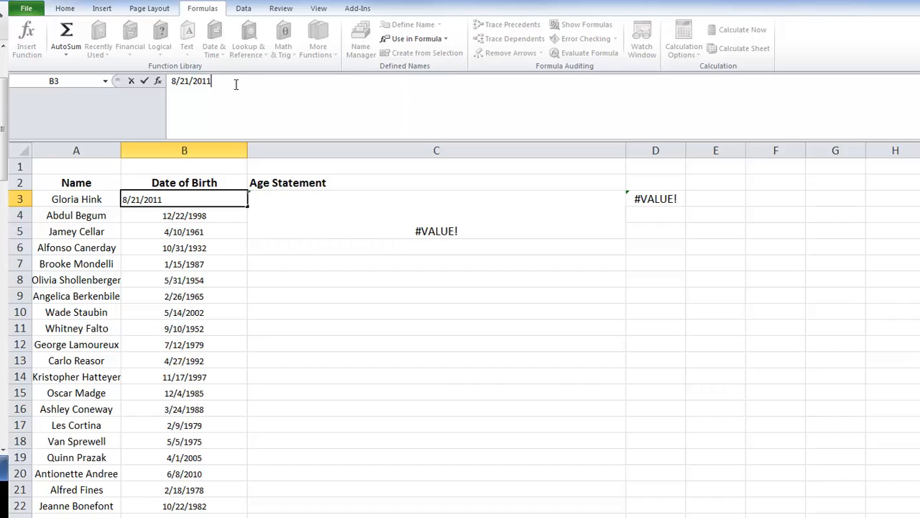
key("Return")
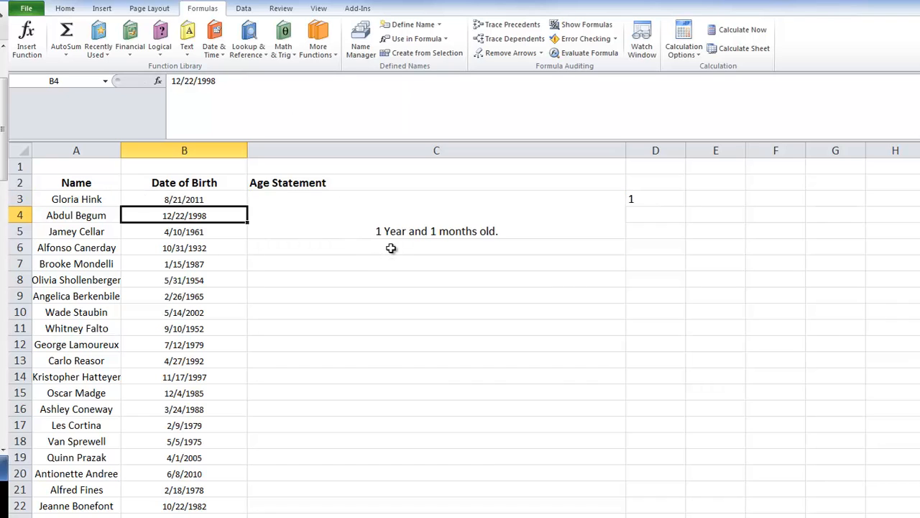
Step: Multiply the TEXT(ROUNDUP(...)) expression in C3's months IF test by 1 before the >=2 comparison and commit the formula
left_click(440, 231)
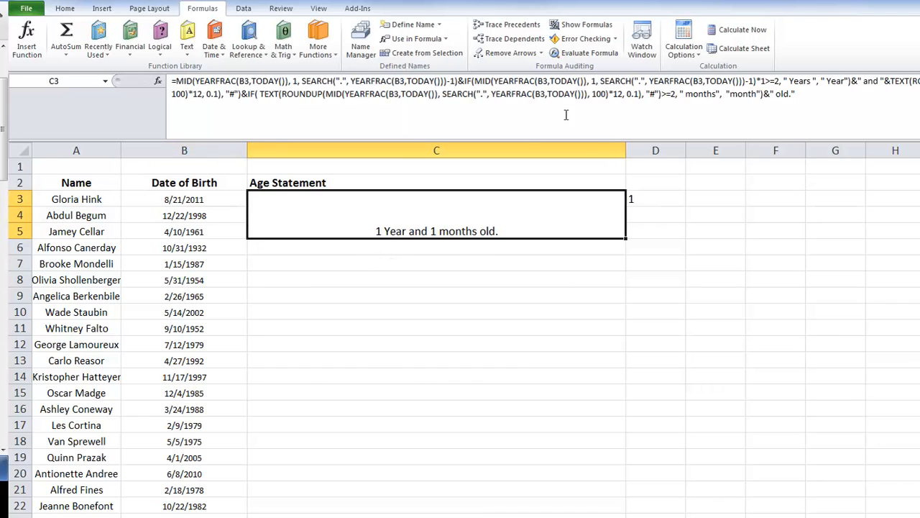
double_click(464, 233)
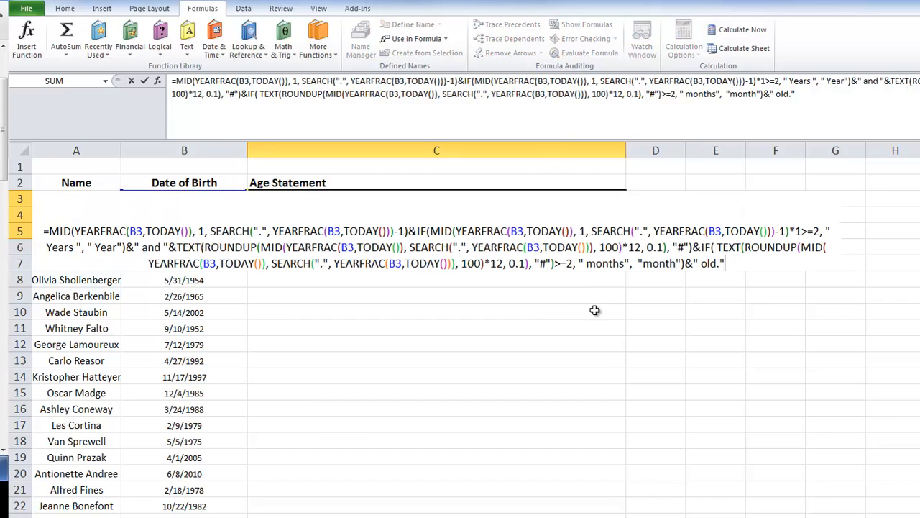
left_click(555, 264)
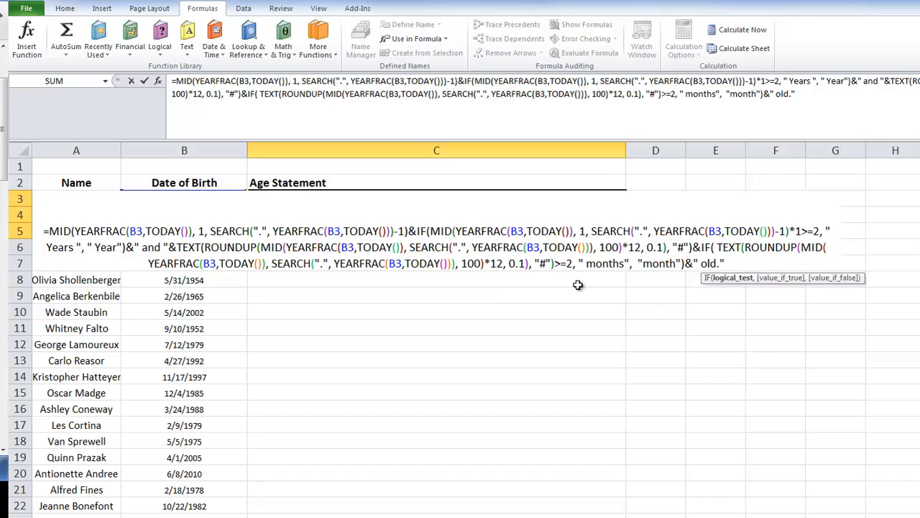
type("*")
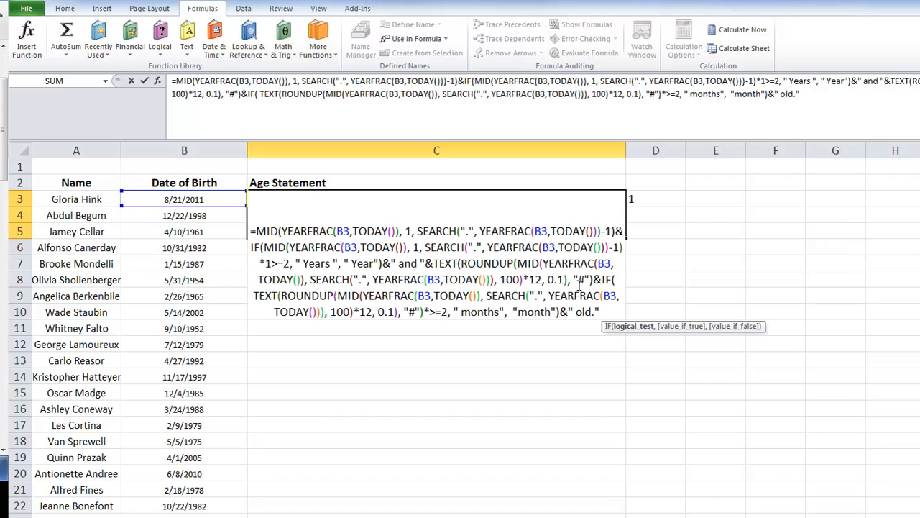
type("1")
key("Return")
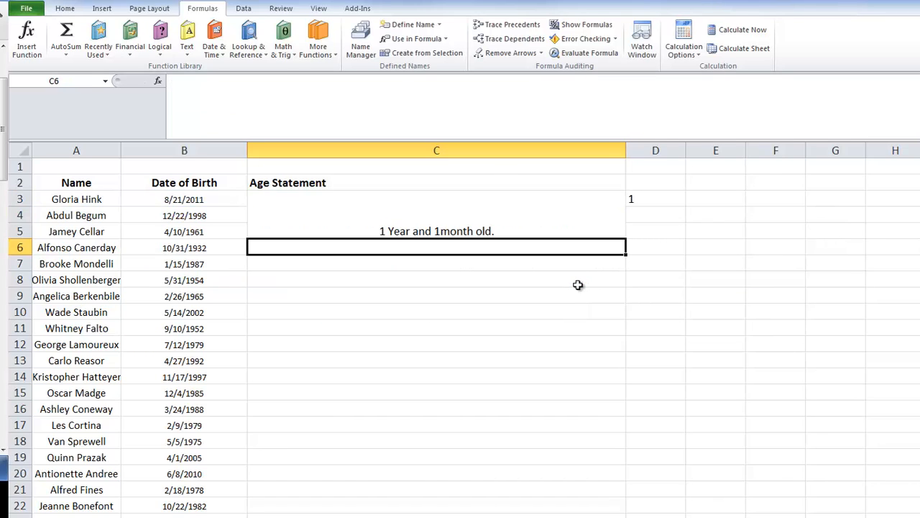
Step: Insert a leading space in the "month" false result of C3's last IF, making it " month", and commit
left_click(449, 215)
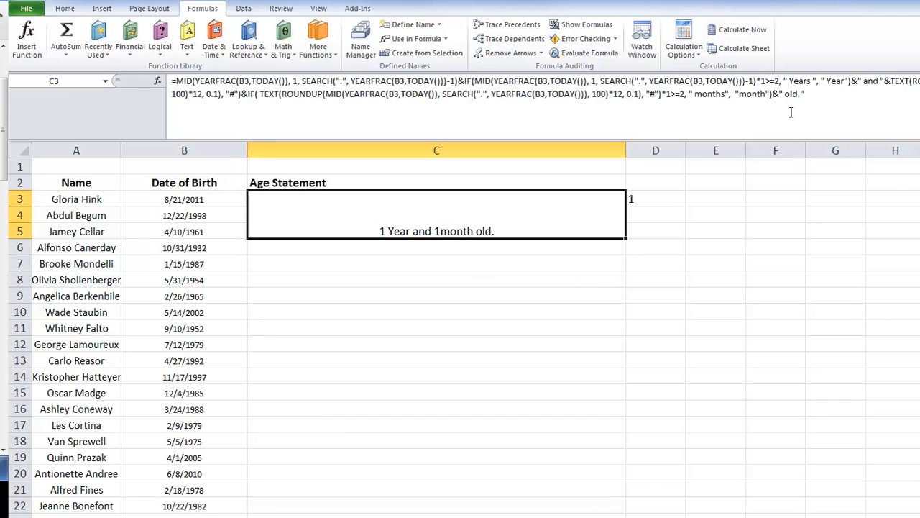
left_click(742, 94)
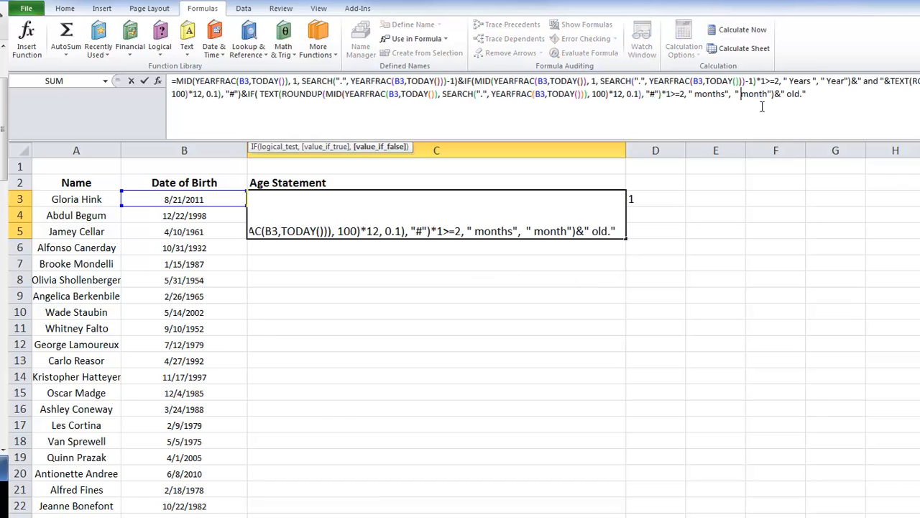
key("Return")
Step: Prefix C3's formula with A3&" is "& directly after the equals sign so the statement starts with the name
left_click(444, 193)
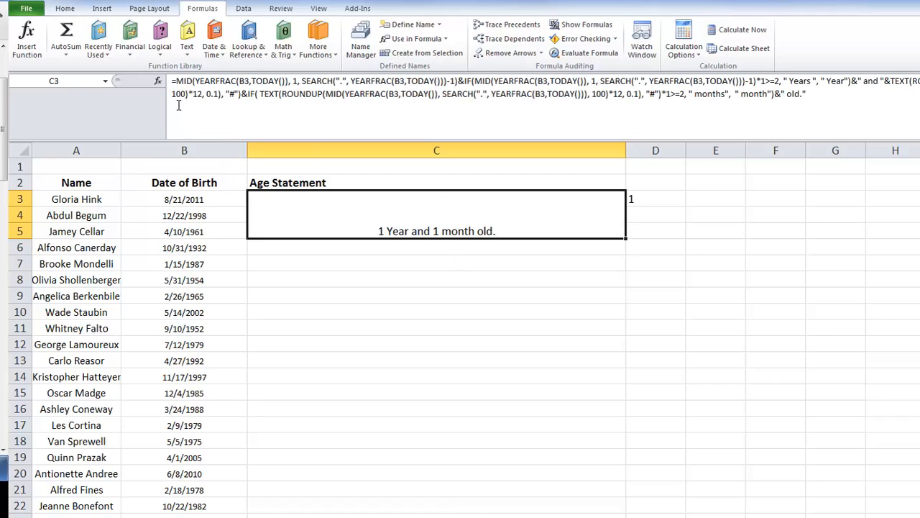
left_click(178, 81)
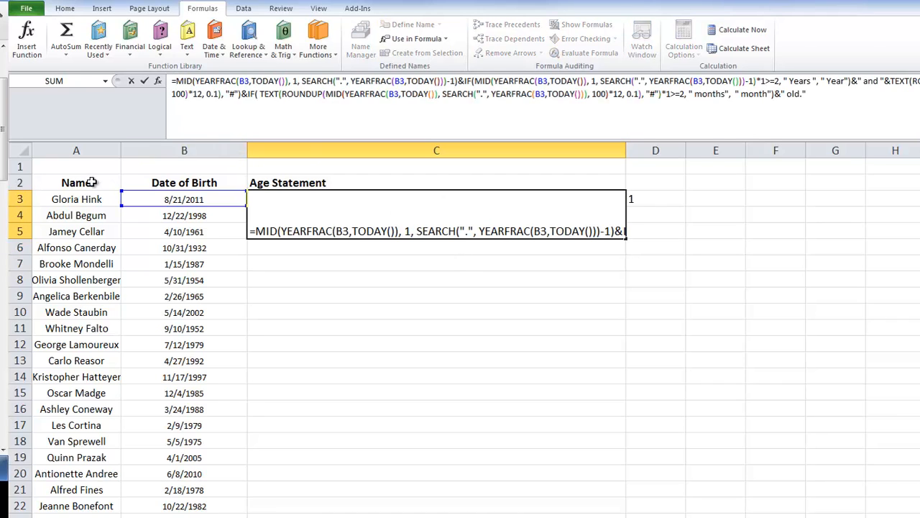
left_click(104, 199)
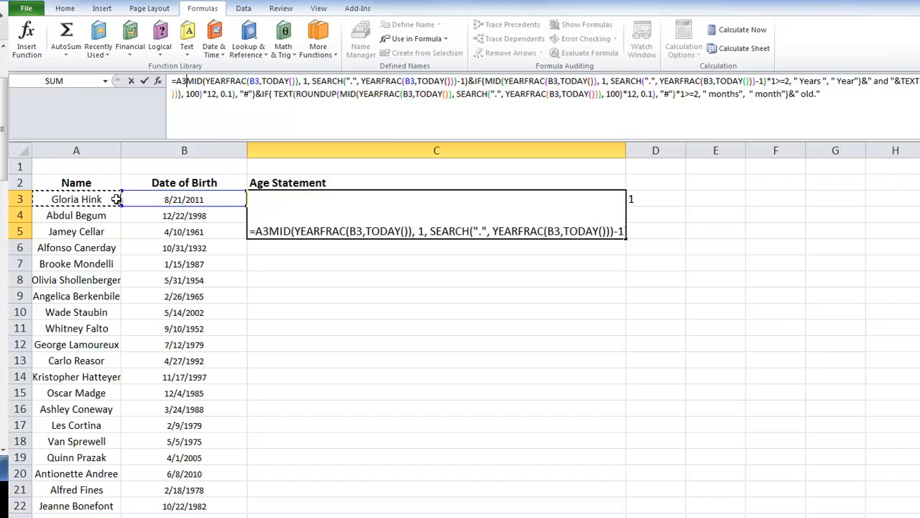
type("&\" is ")
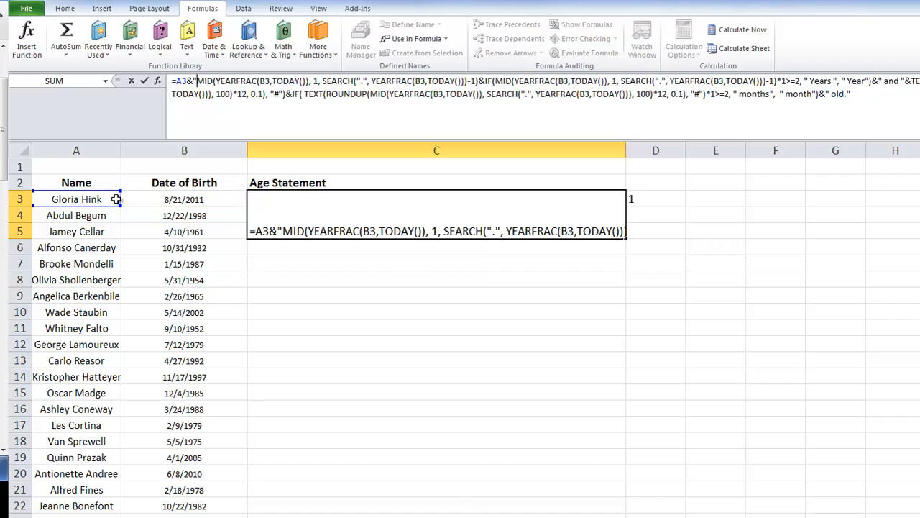
type("\"")
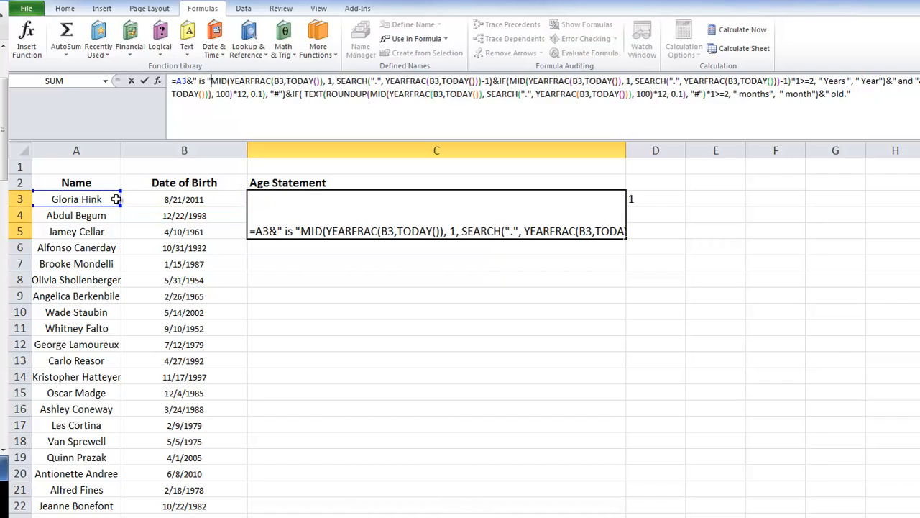
type("&")
key("Return")
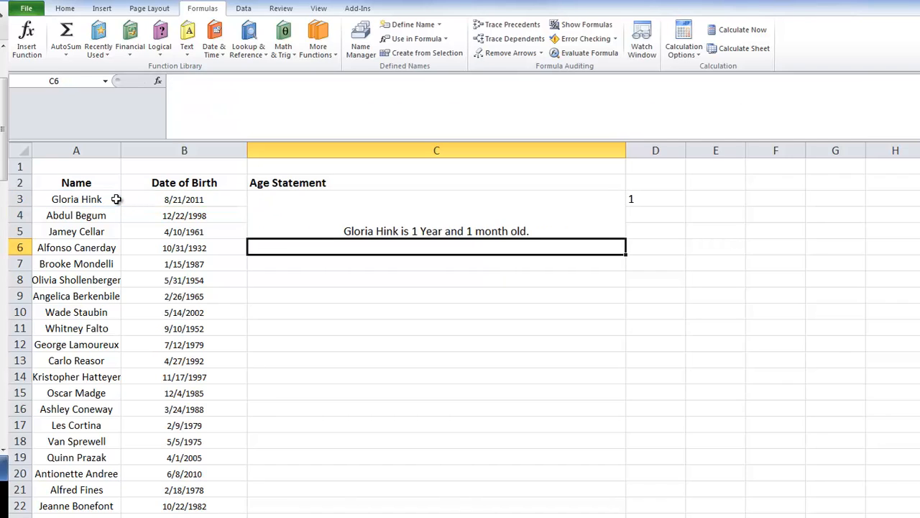
Step: Unmerge the merged age statement cell C3:C5
left_click(448, 230)
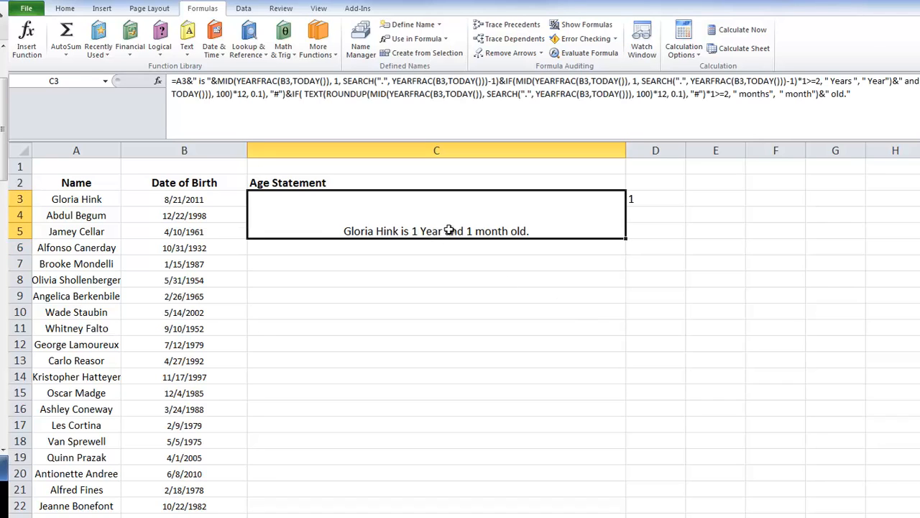
left_click(65, 8)
left_click(363, 48)
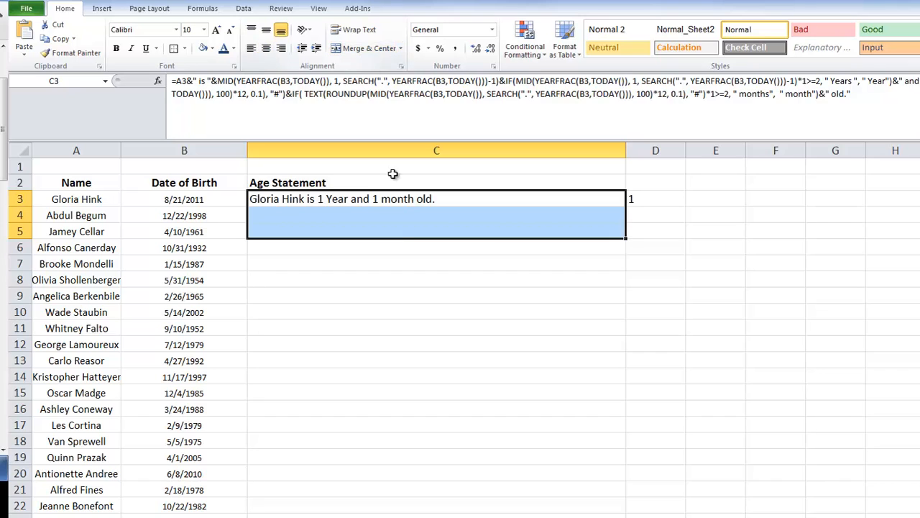
left_click(402, 266)
Step: Fill the age statement formula from C3 down column C through row 22 and inspect the copy in C6
left_click(388, 202)
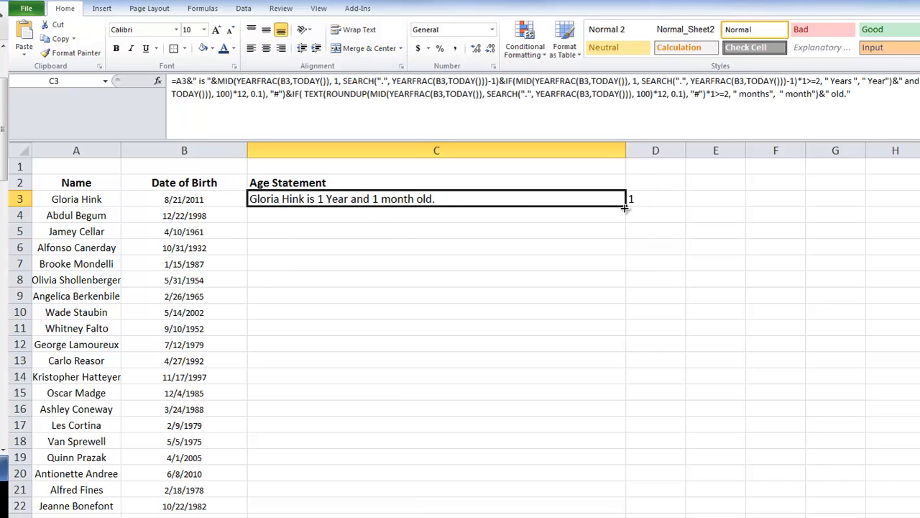
left_click_drag(624, 207, 624, 513)
left_click(623, 515)
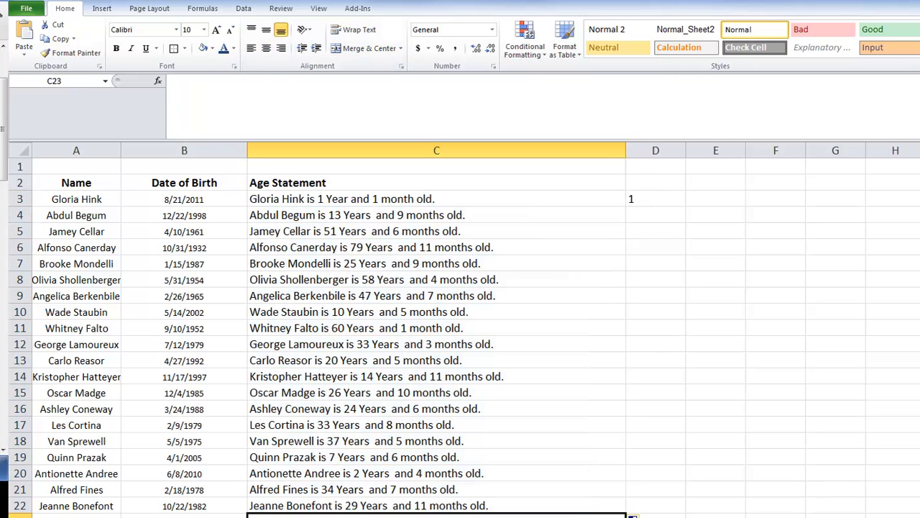
left_click(320, 248)
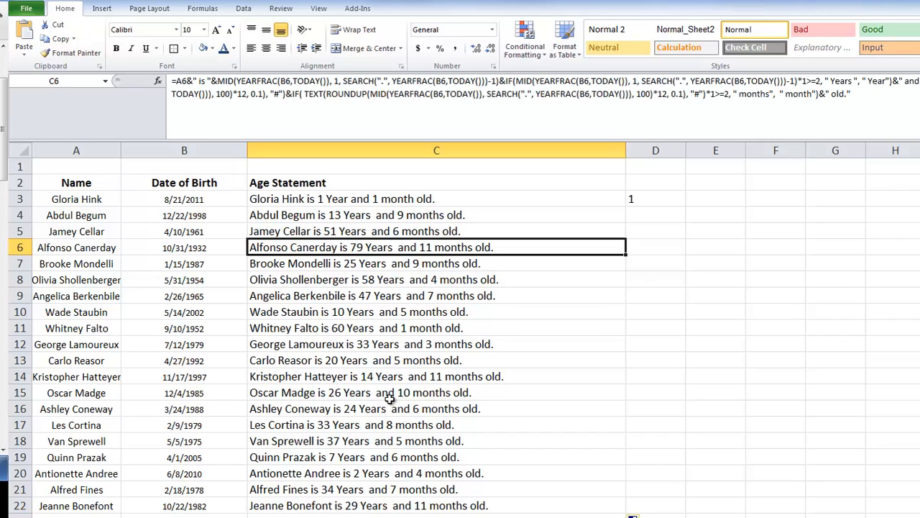